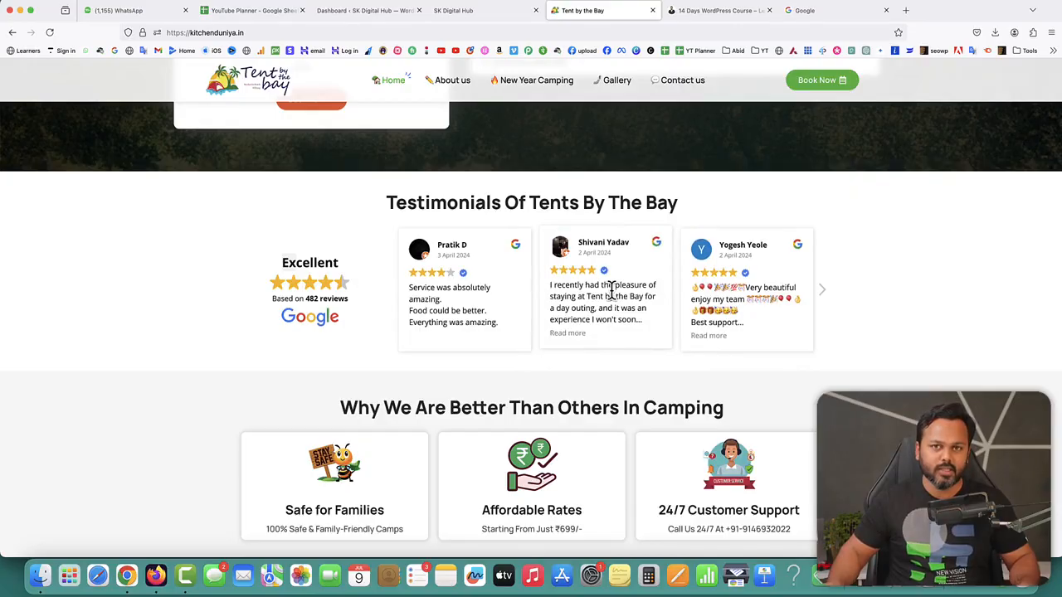
Examine the embedded Google reviews widget on the 14 Days WordPress Course page
left_click(735, 11)
scroll(867, 180, "up", 10)
scroll(867, 180, "down", 12)
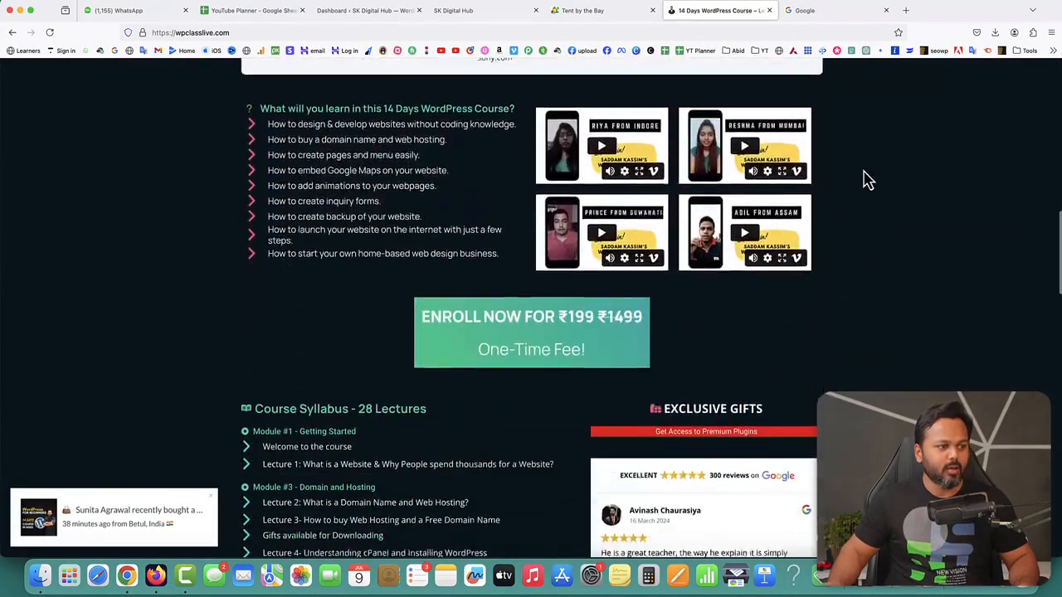
scroll(867, 180, "down", 4)
scroll(865, 178, "up", 1)
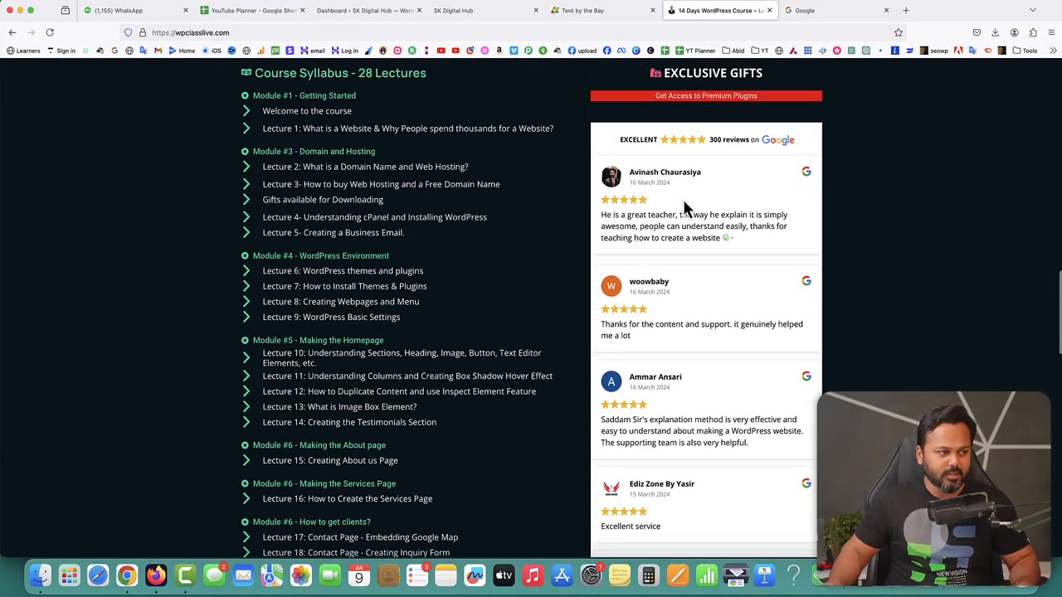
Search Google for "saddam kassim reviews"
left_click(838, 12)
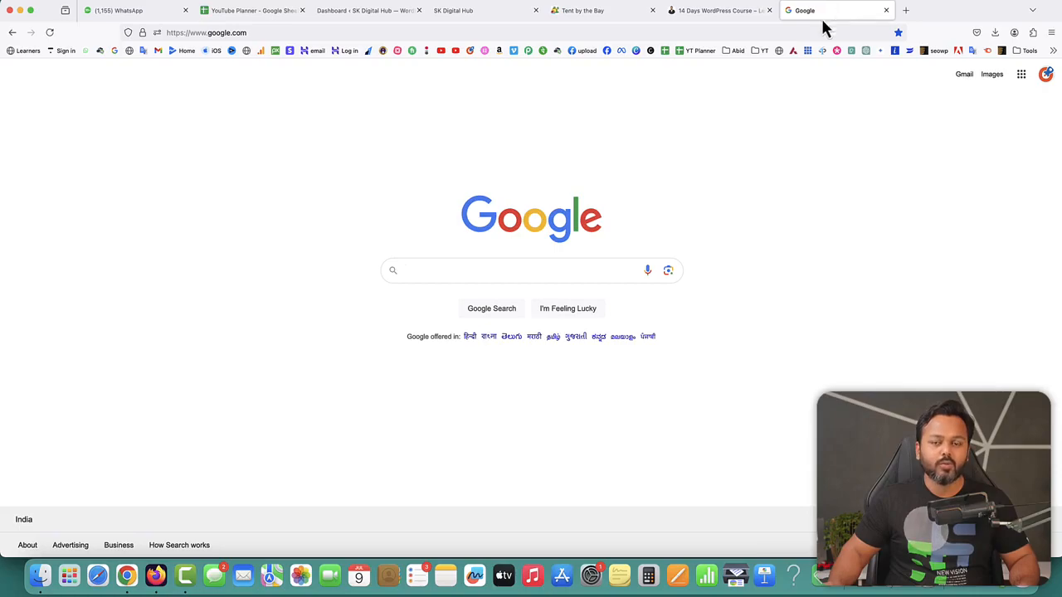
left_click(457, 269)
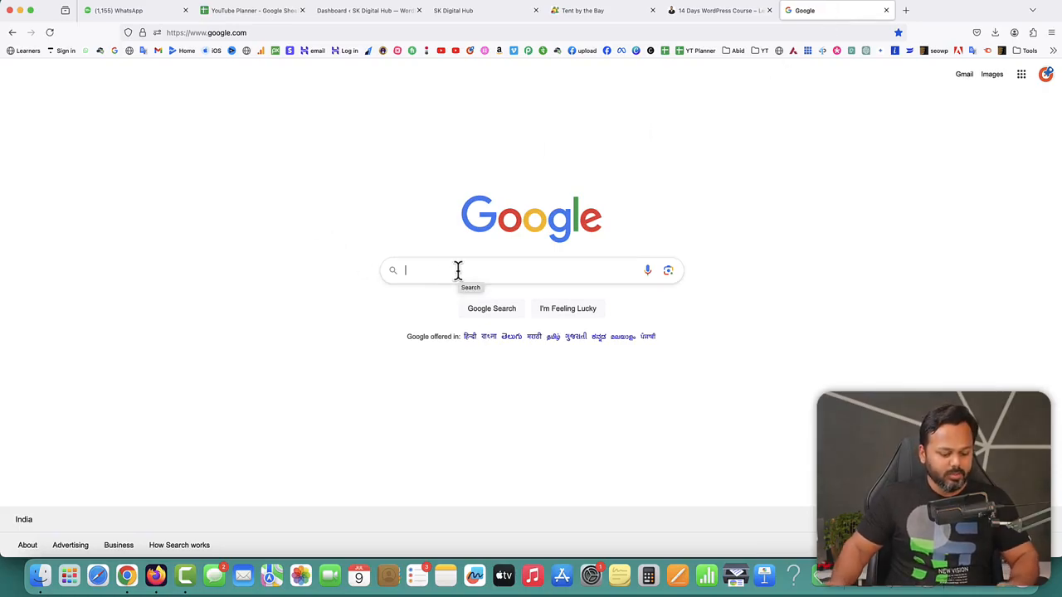
type("saddam kassim")
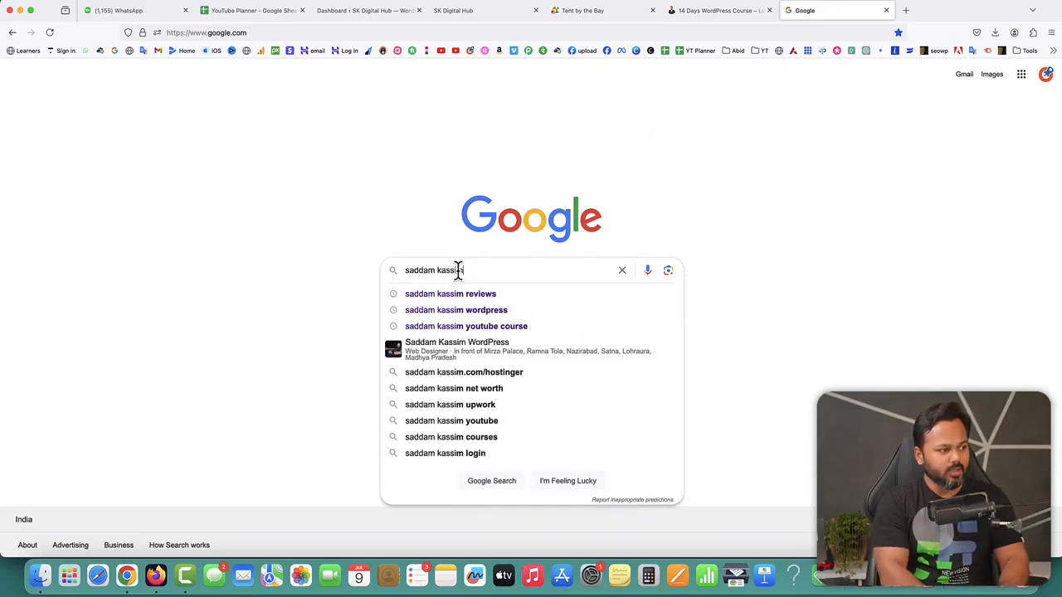
key("Down")
key("Return")
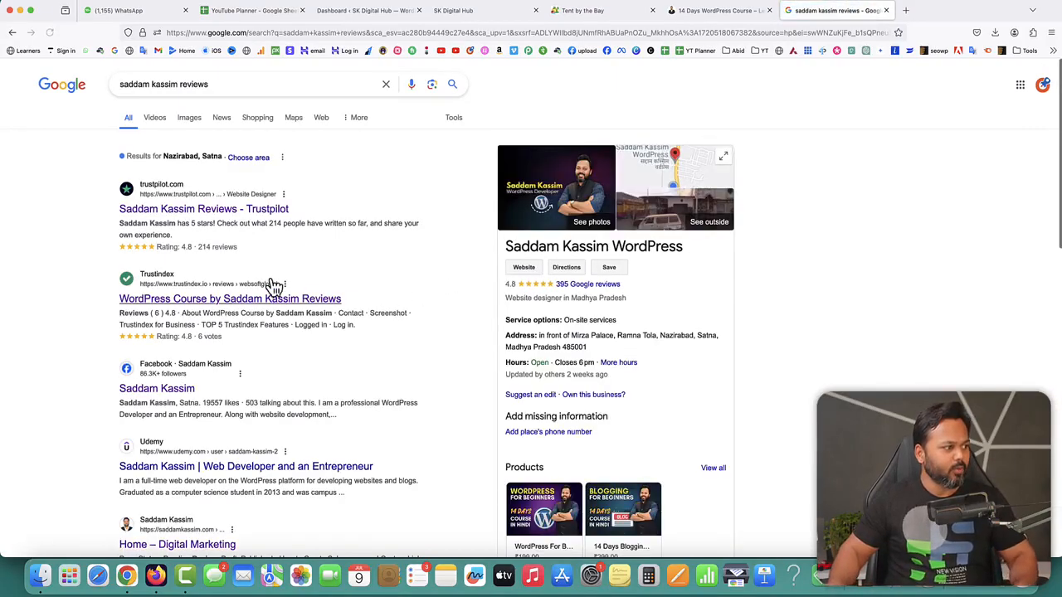
View the Google reviews of the Saddam Kassim WordPress listing and compare them with the reviews widget on the course page
left_click(589, 286)
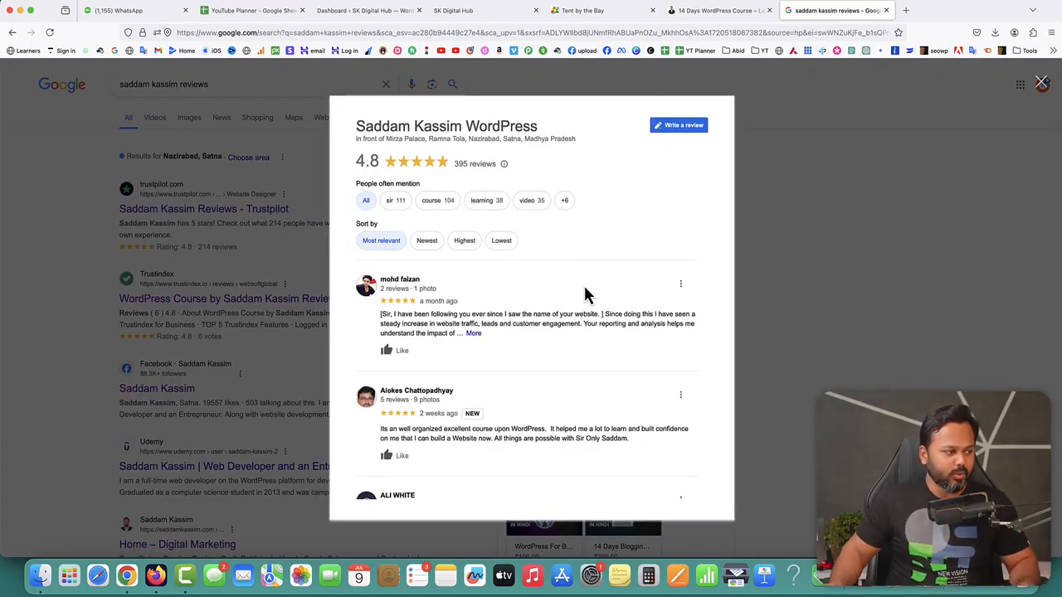
scroll(535, 323, "down", 1)
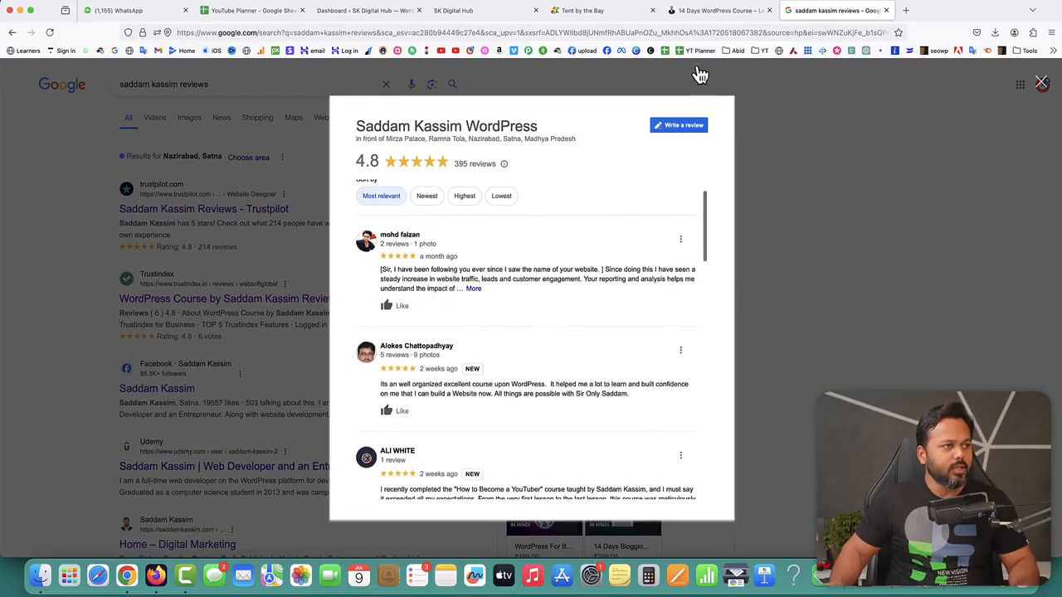
left_click(701, 11)
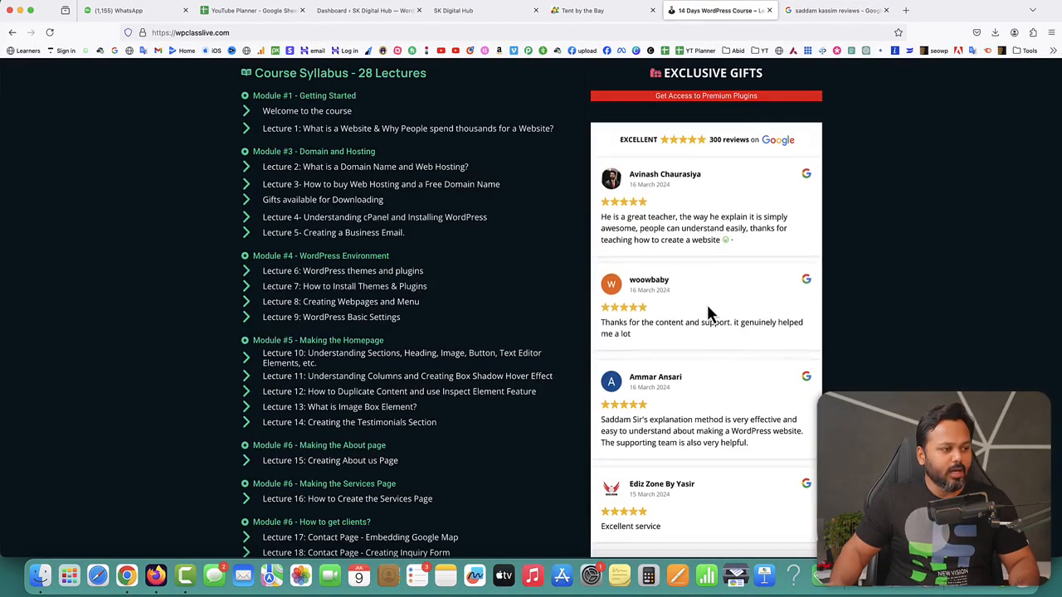
left_click(836, 11)
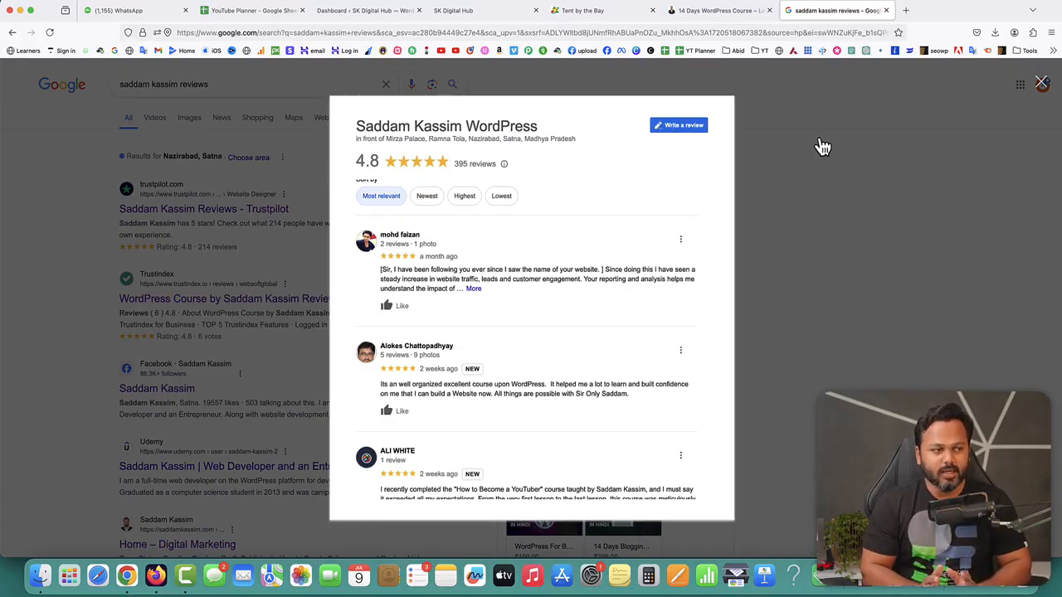
Reopen the business listing's Google reviews and look at the form for writing a review
left_click(1038, 87)
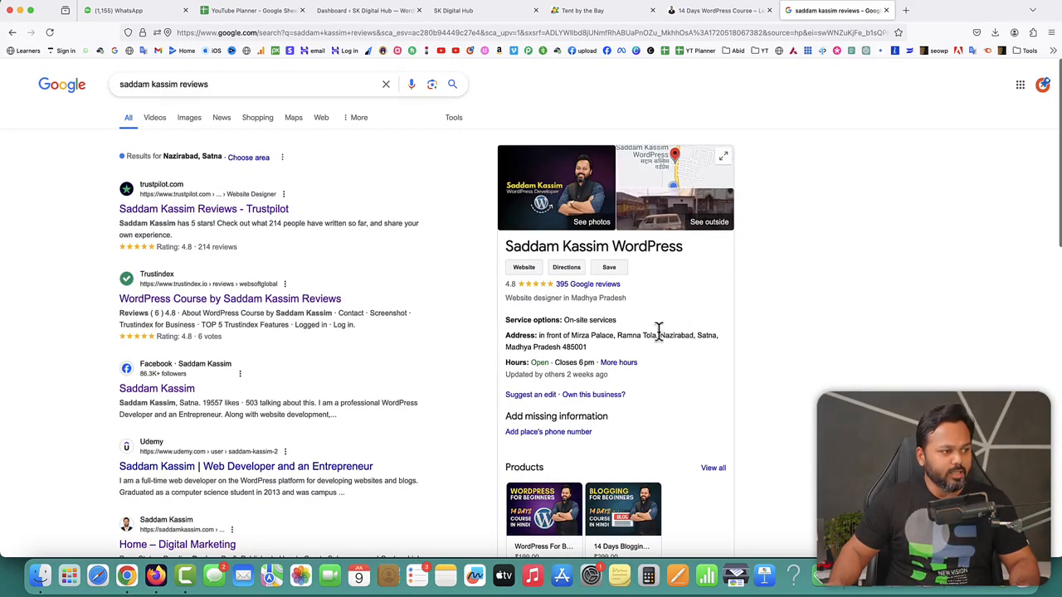
left_click(584, 284)
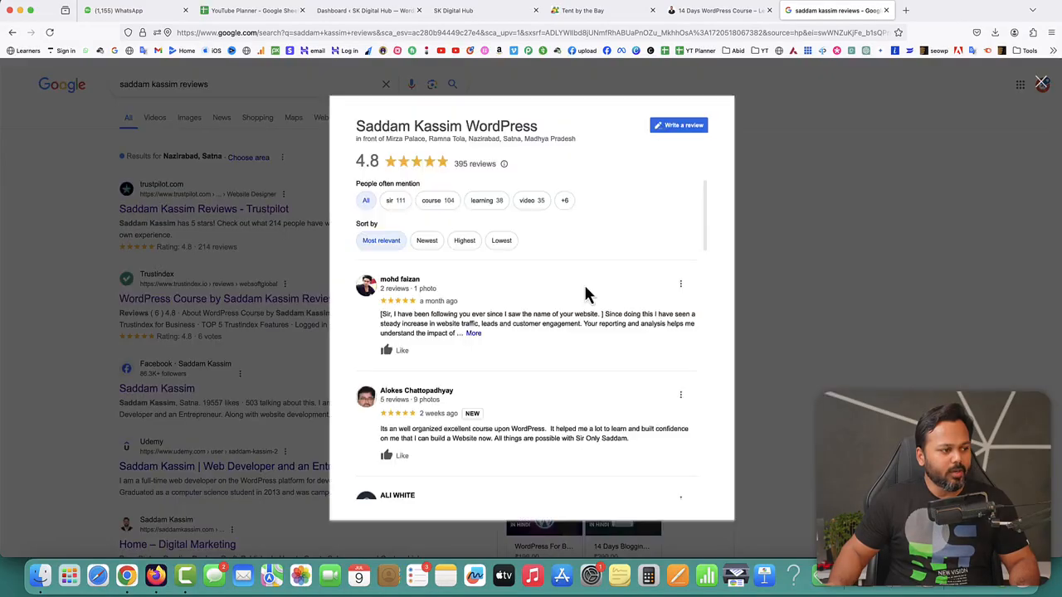
left_click(677, 133)
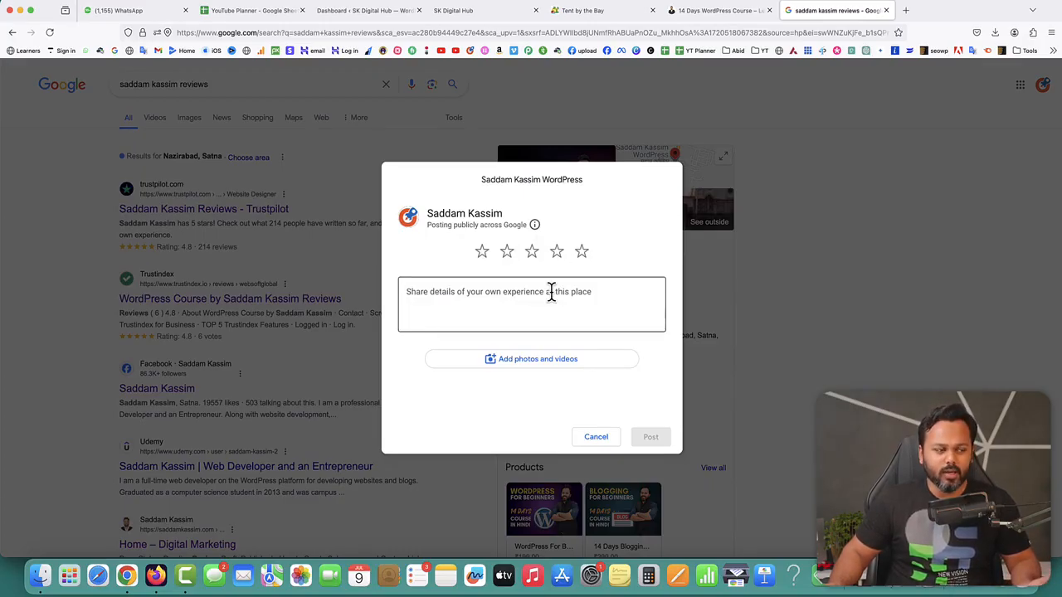
Leave the review form and reviews list, and open the Saddam Kassim WordPress listing in Google Maps
left_click(770, 248)
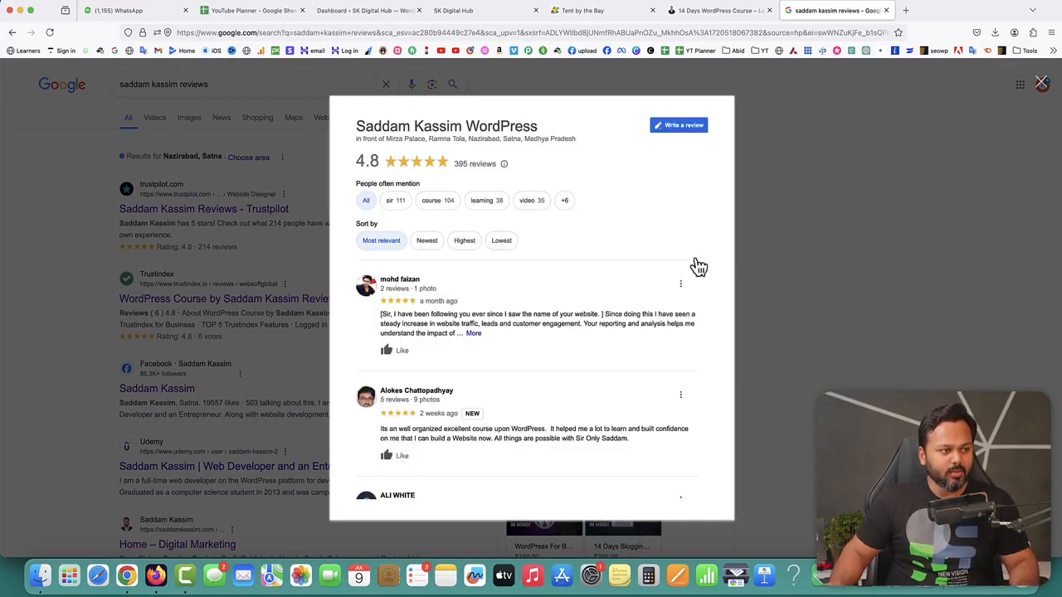
scroll(526, 320, "down", 2)
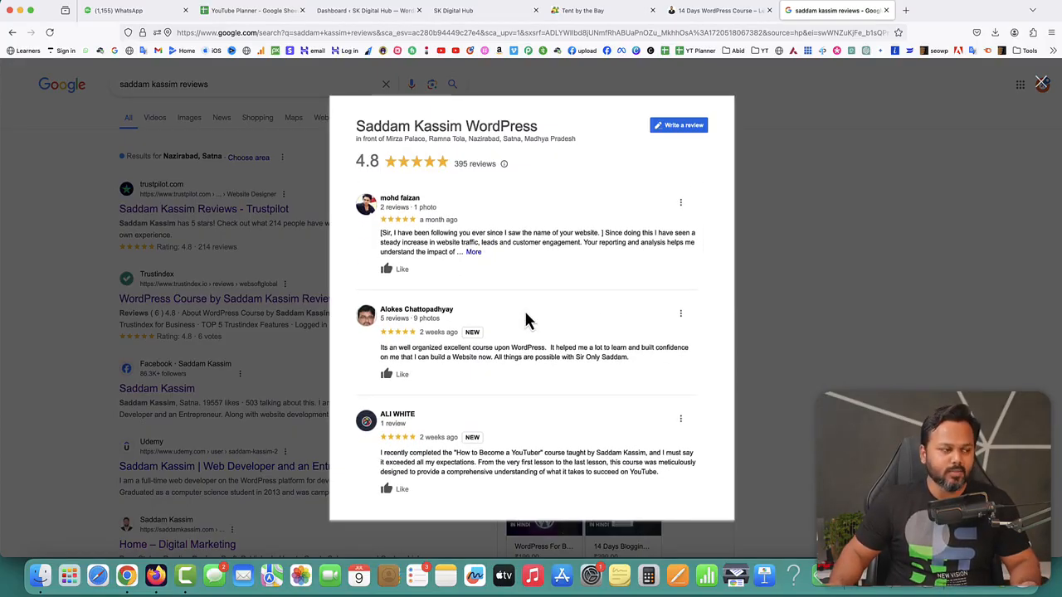
left_click(890, 211)
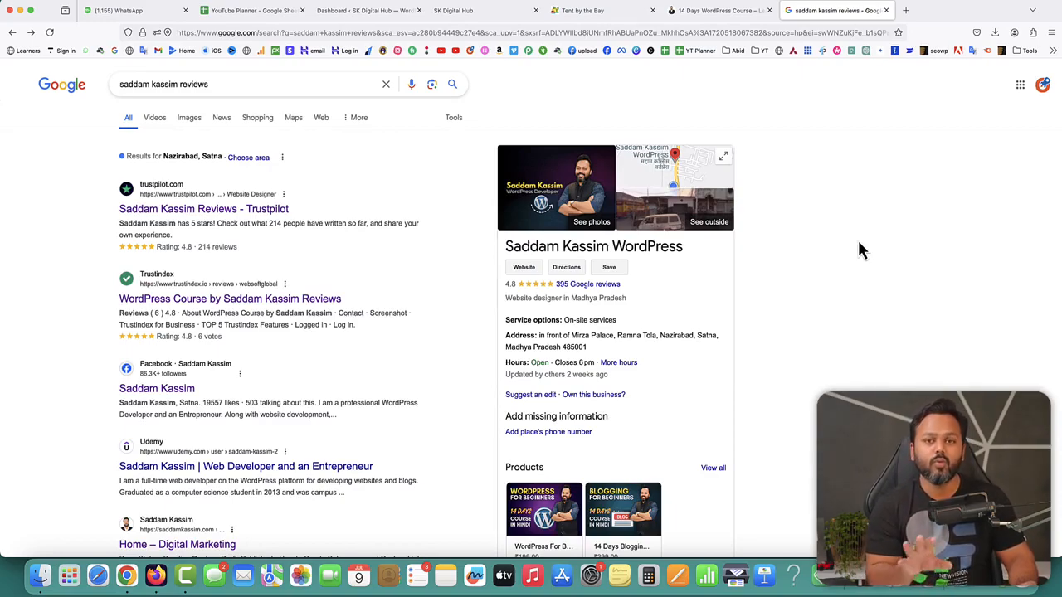
left_click(658, 163)
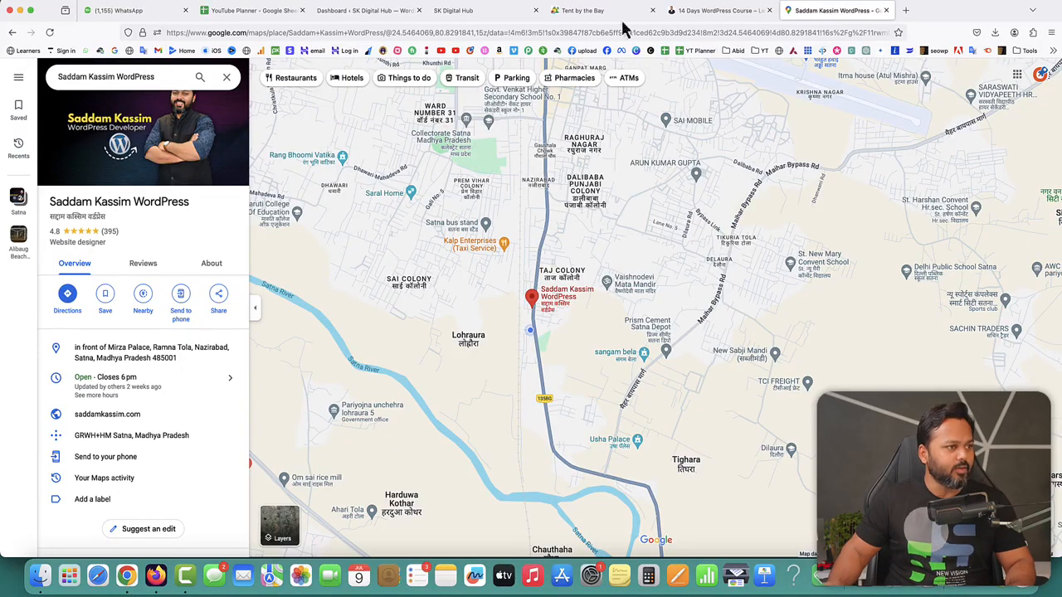
Switch to the WordPress dashboard and search the plugins available for installation for "trustindex"
left_click(374, 12)
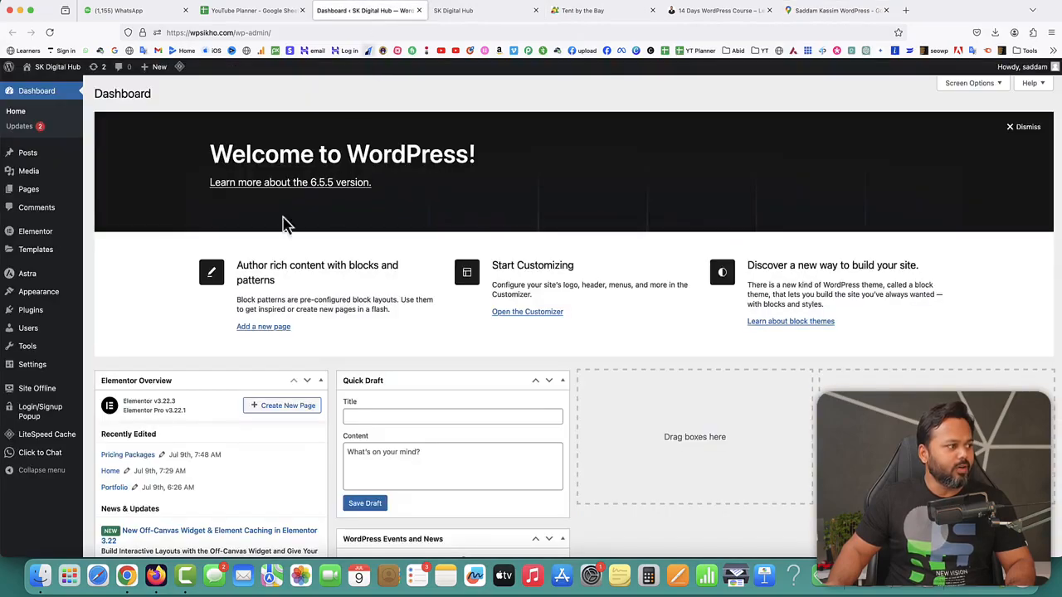
mouse_move(31, 314)
left_click(103, 329)
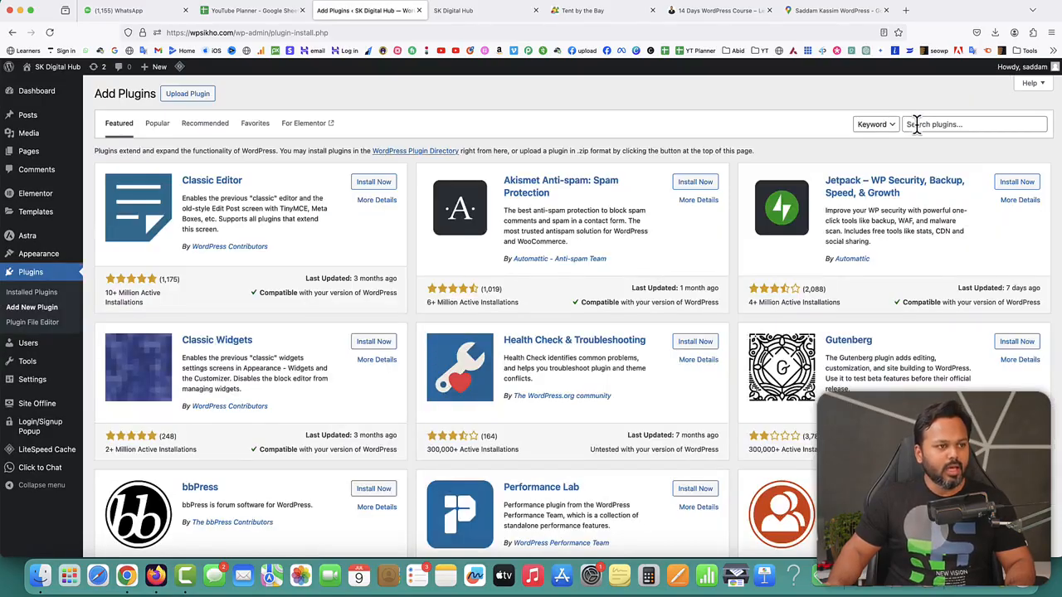
left_click(915, 124)
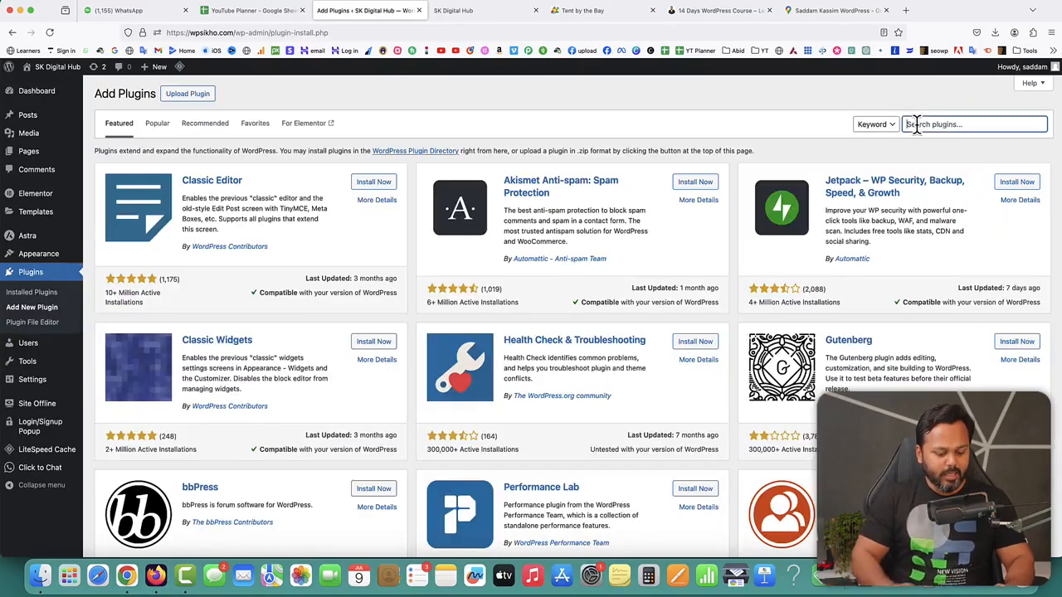
type("trustindex")
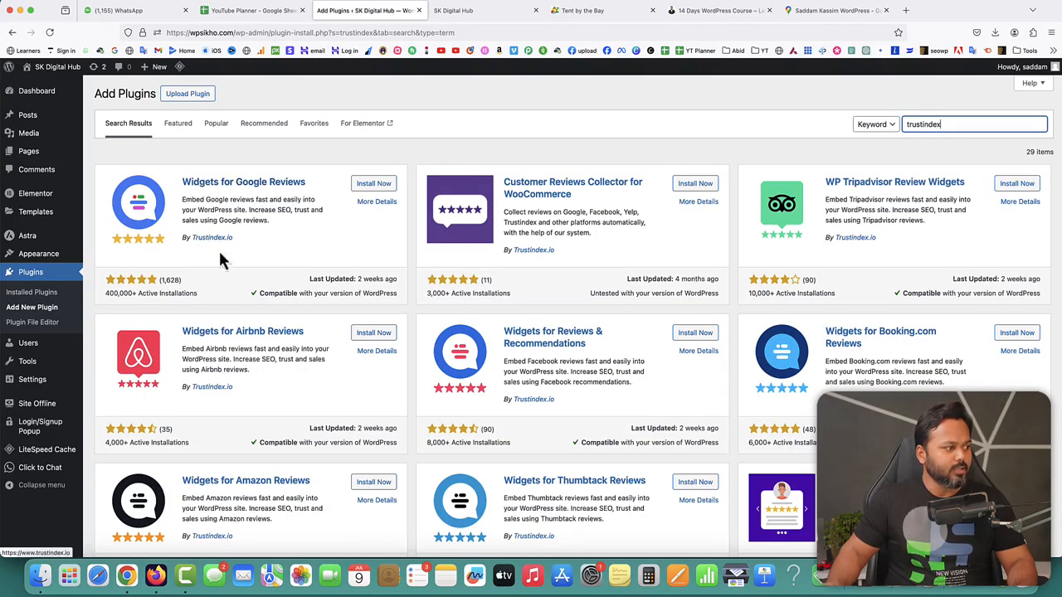
Check the install and rating figures of Widgets for Google Reviews by Trustindex.io, and install and activate the plugin
left_click_drag(106, 296, 132, 296)
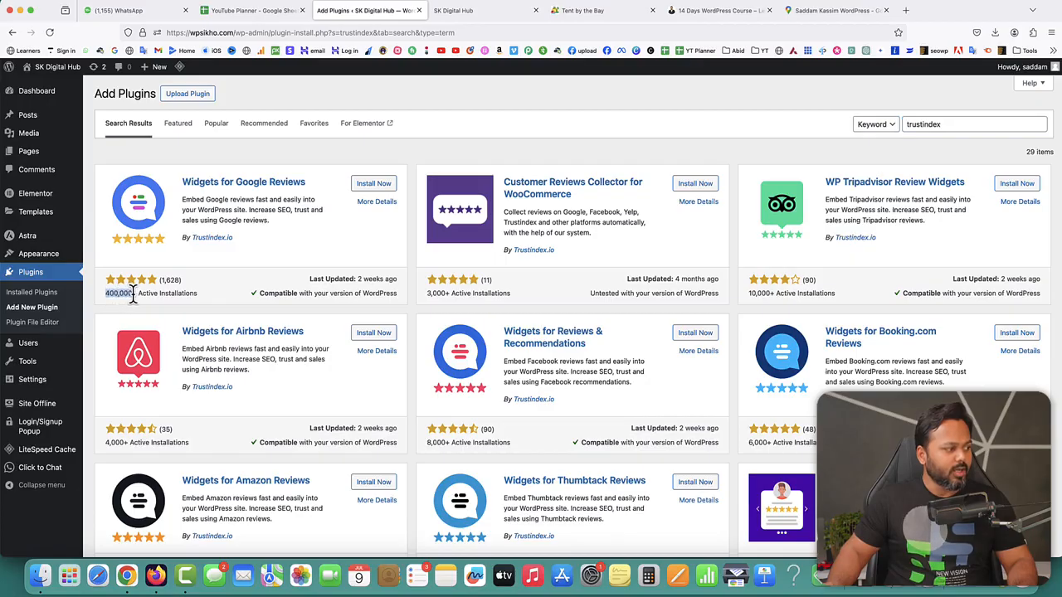
left_click(162, 281)
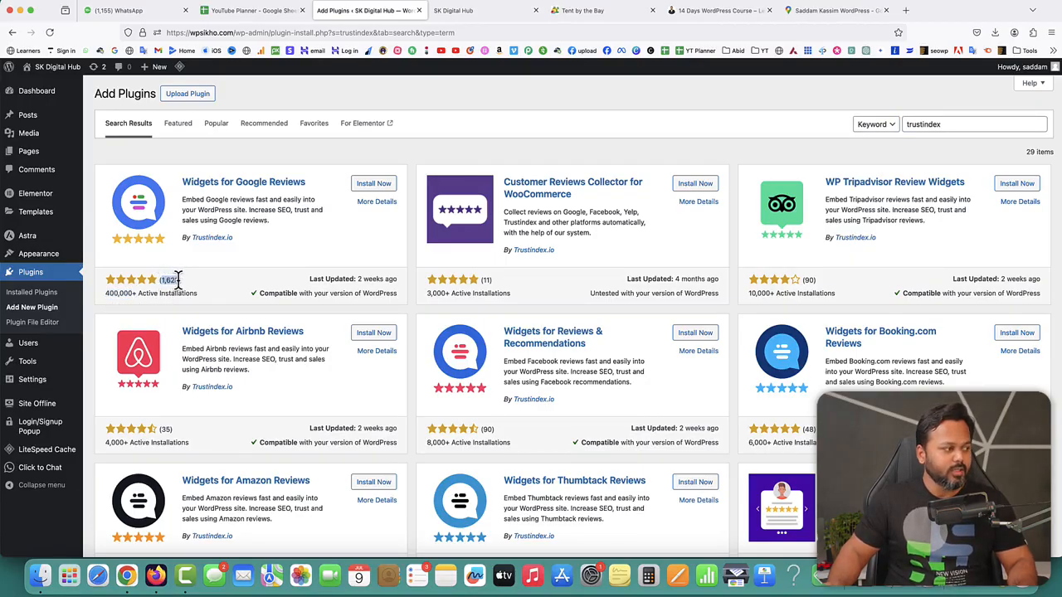
left_click(386, 188)
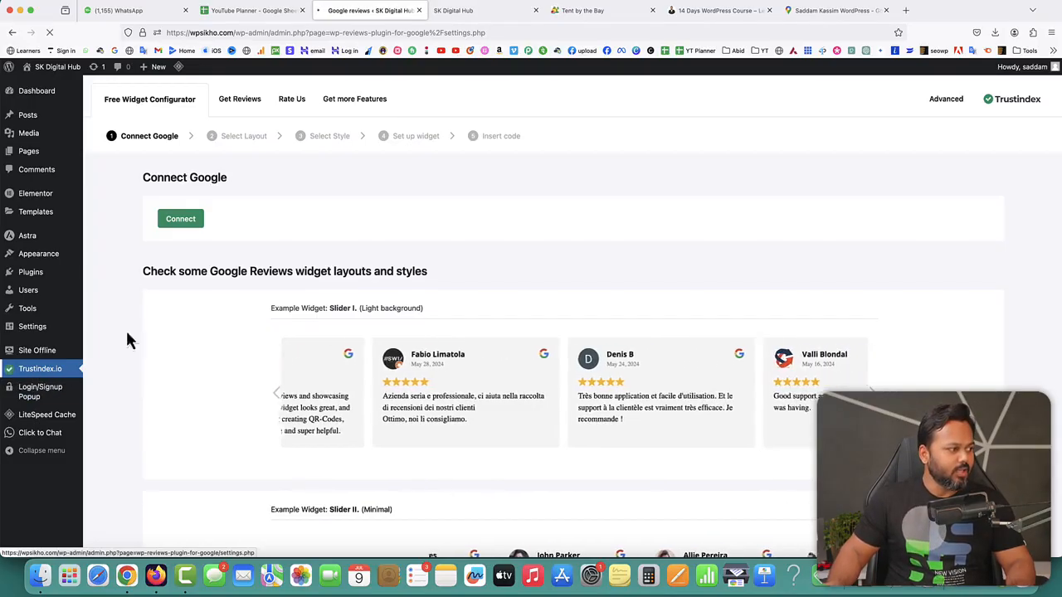
Start the plugin's Google connection and copy the business name Saddam Kassim WordPress from its Google Maps listing
left_click(182, 223)
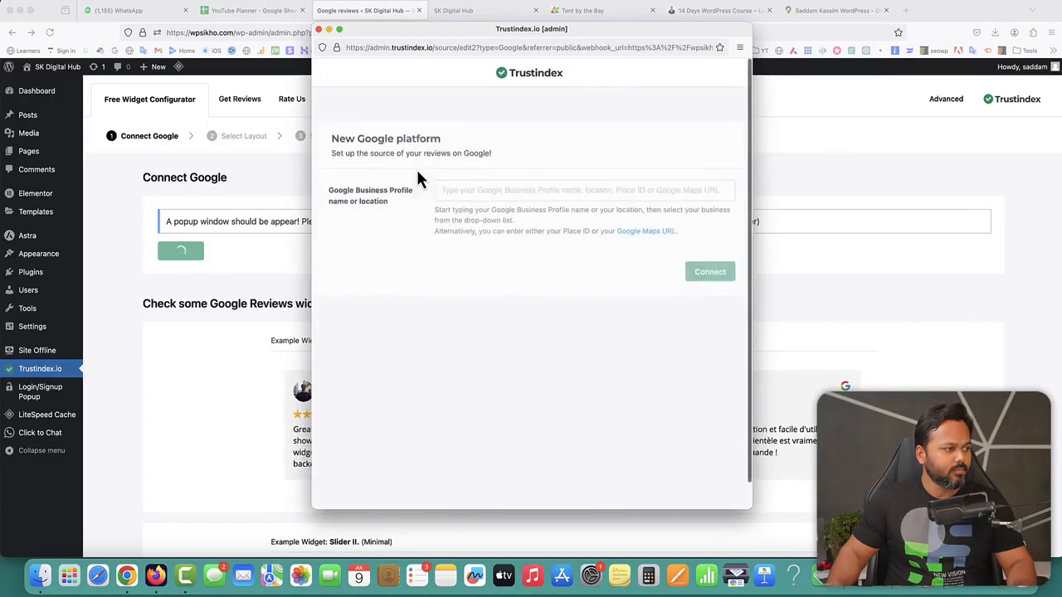
left_click(528, 195)
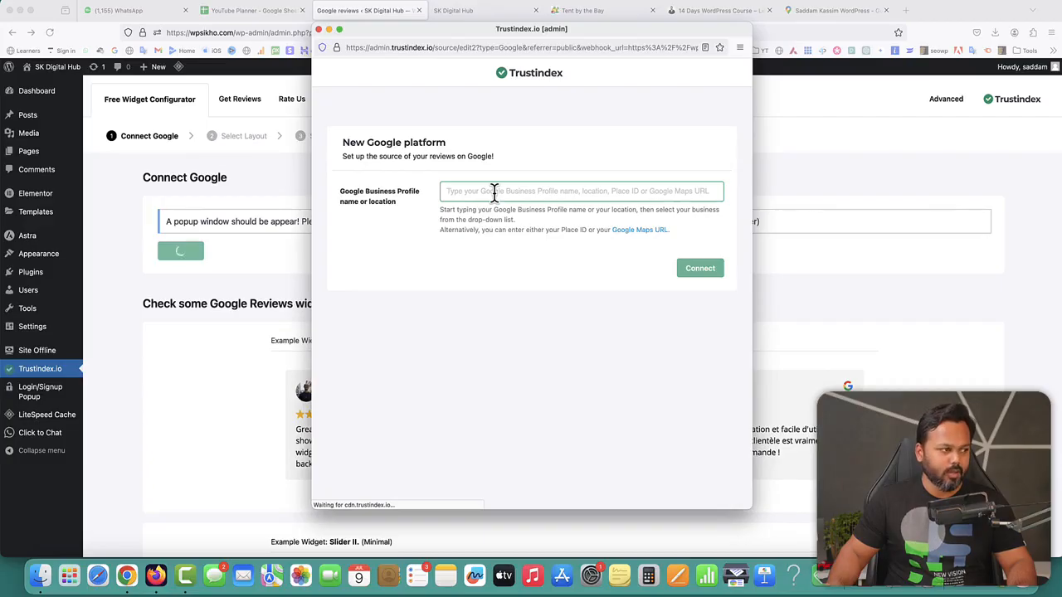
left_click(848, 14)
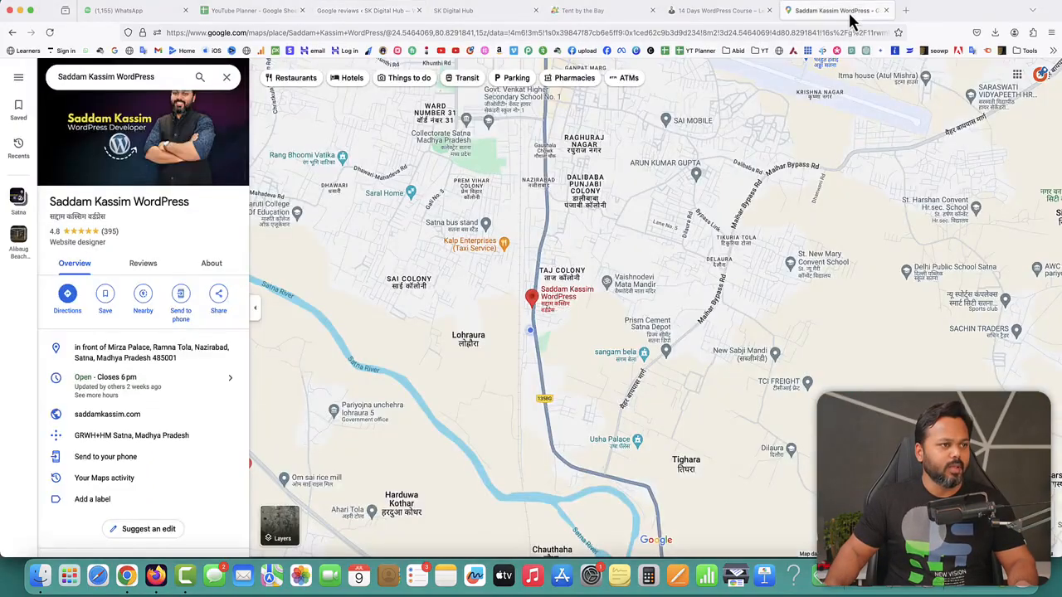
left_click_drag(49, 200, 184, 201)
key("super+c")
right_click(180, 202)
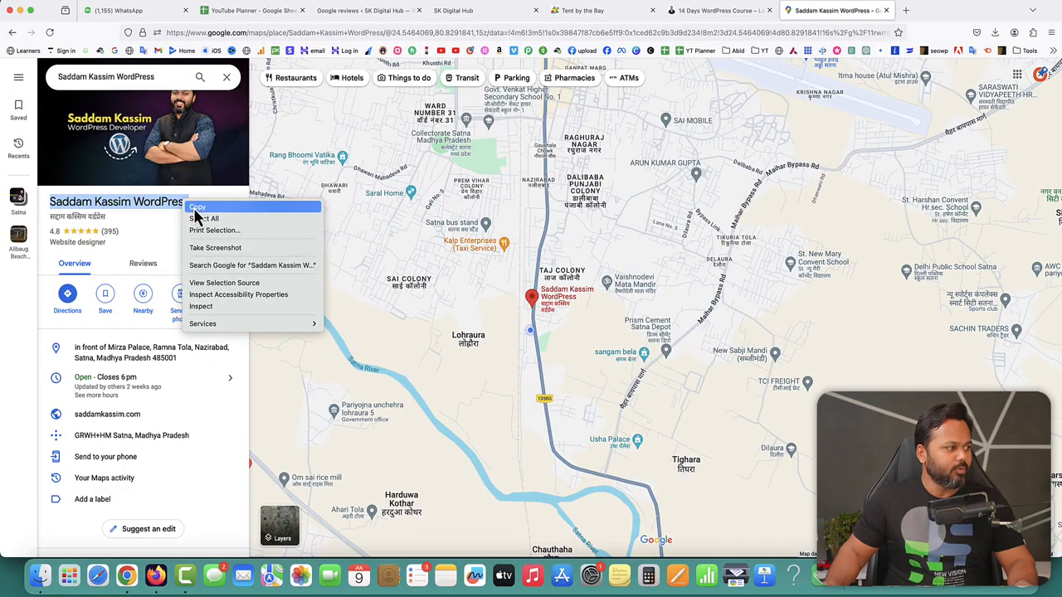
left_click(201, 215)
Find the Google Business Profile with the copied name in the Trustindex window and connect it to the plugin
left_click(367, 11)
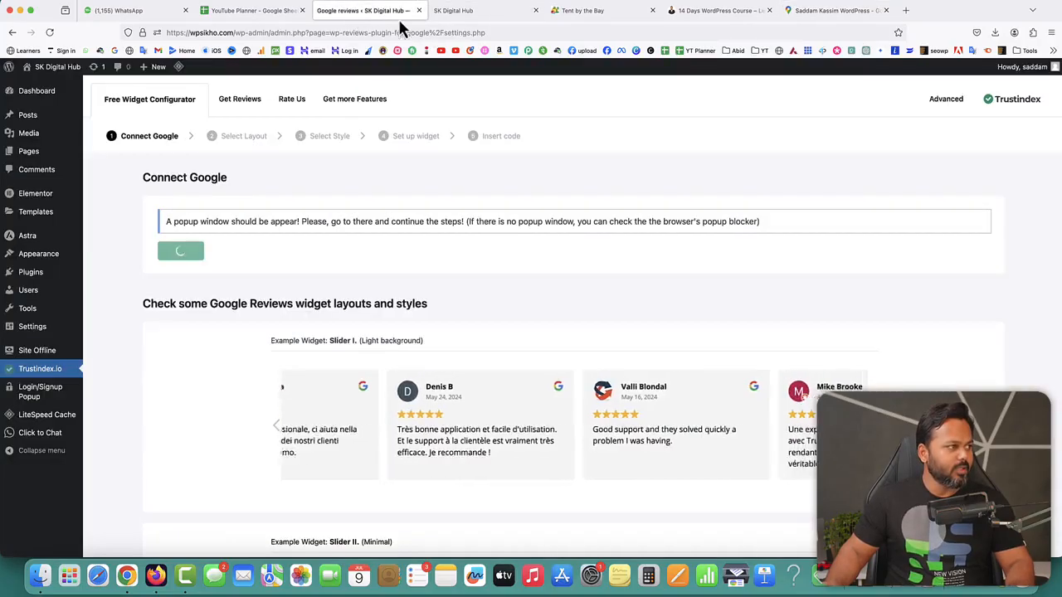
key("ctrl+Up")
left_click(397, 142)
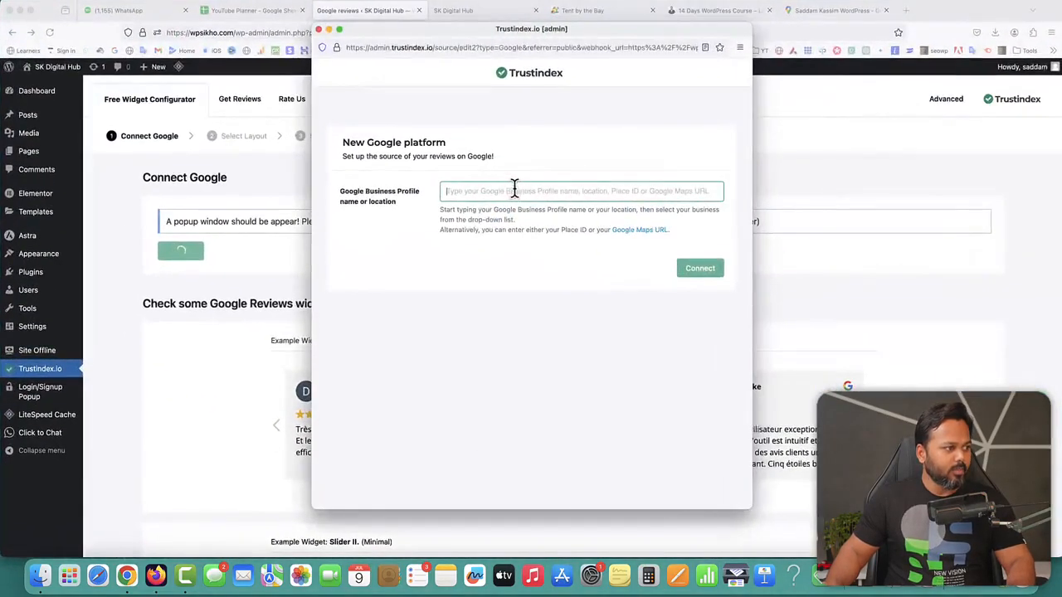
key("super+v")
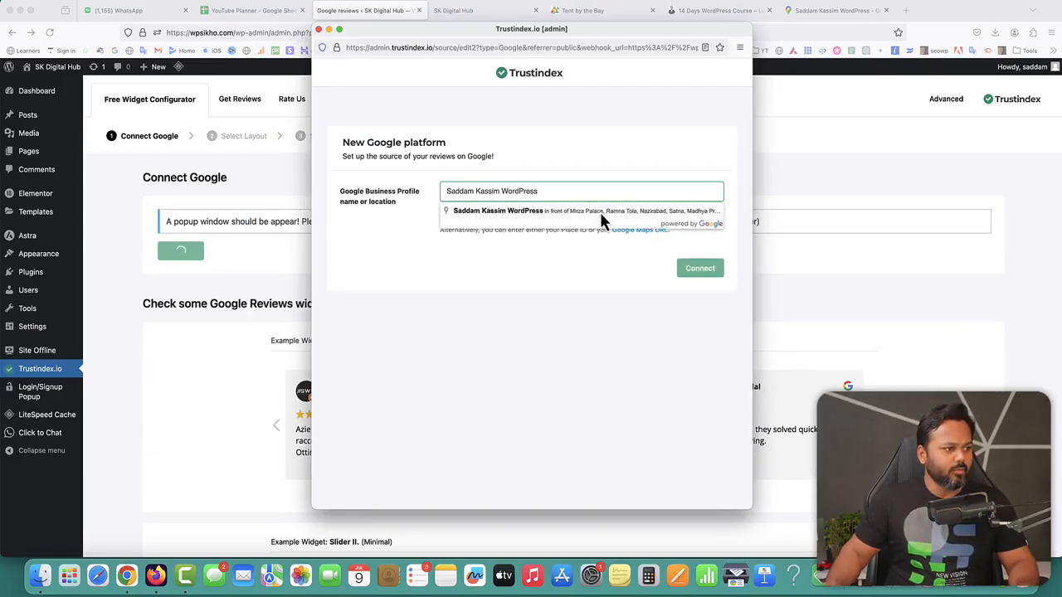
left_click(513, 211)
left_click(698, 310)
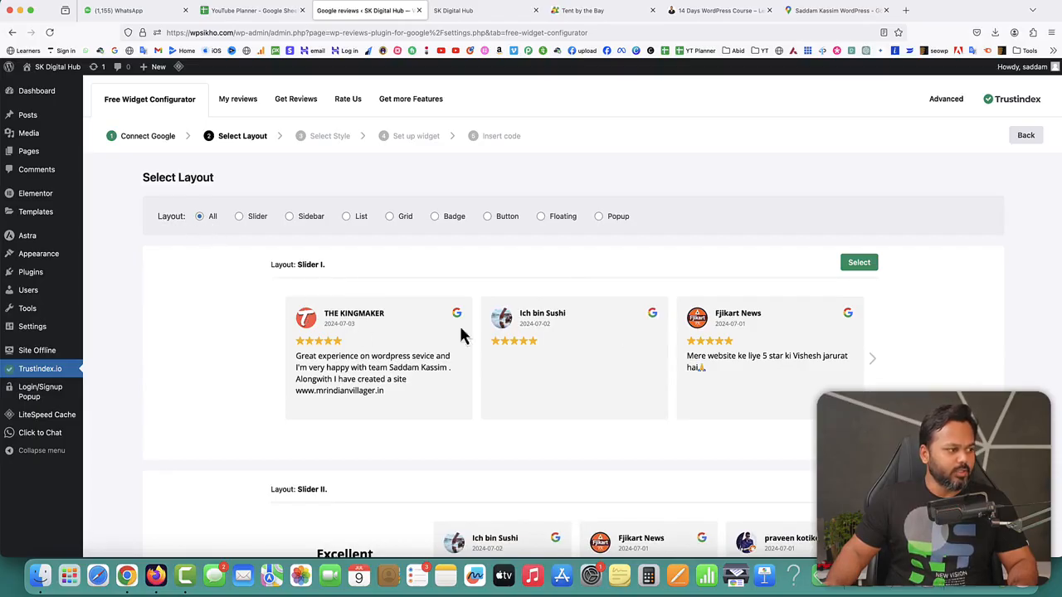
Limit the widget layouts to sliders, compare the variants and select the Slider II. layout
scroll(760, 284, "down", 5)
scroll(628, 375, "up", 10)
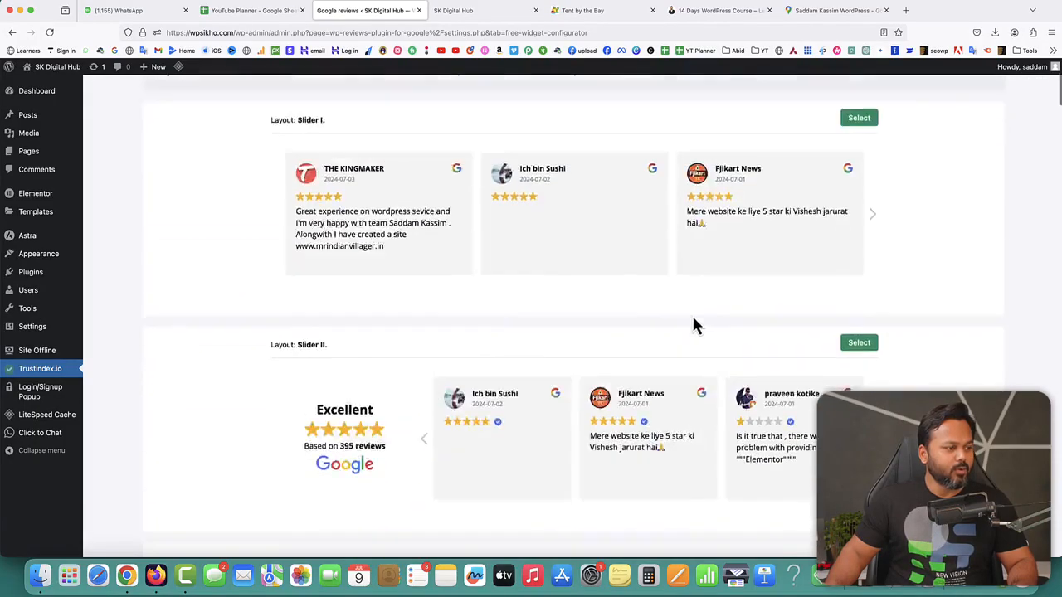
left_click(240, 217)
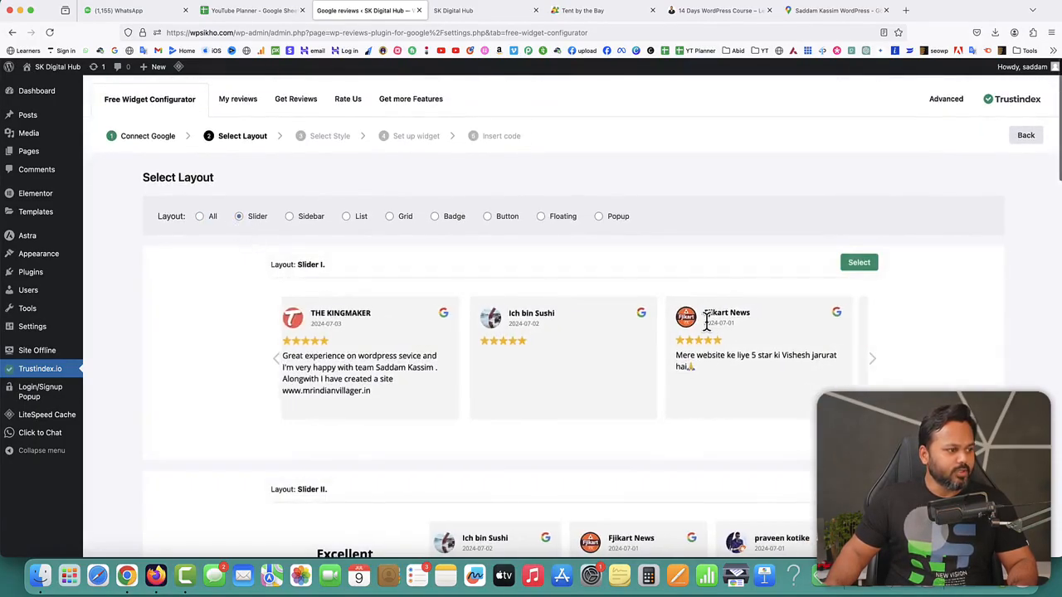
scroll(751, 349, "down", 5)
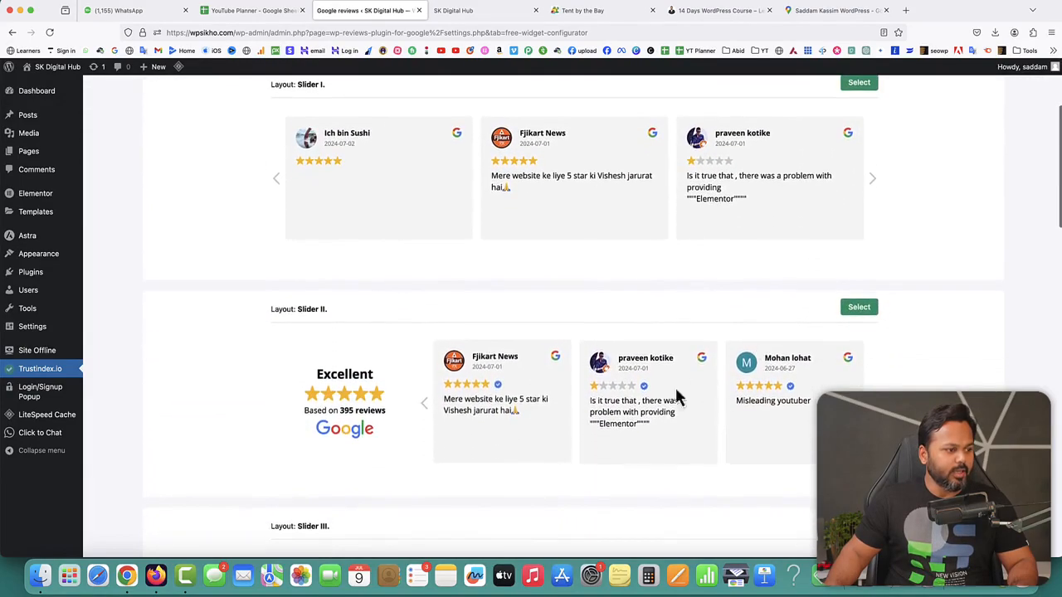
scroll(726, 417, "down", 1)
scroll(727, 417, "down", 5)
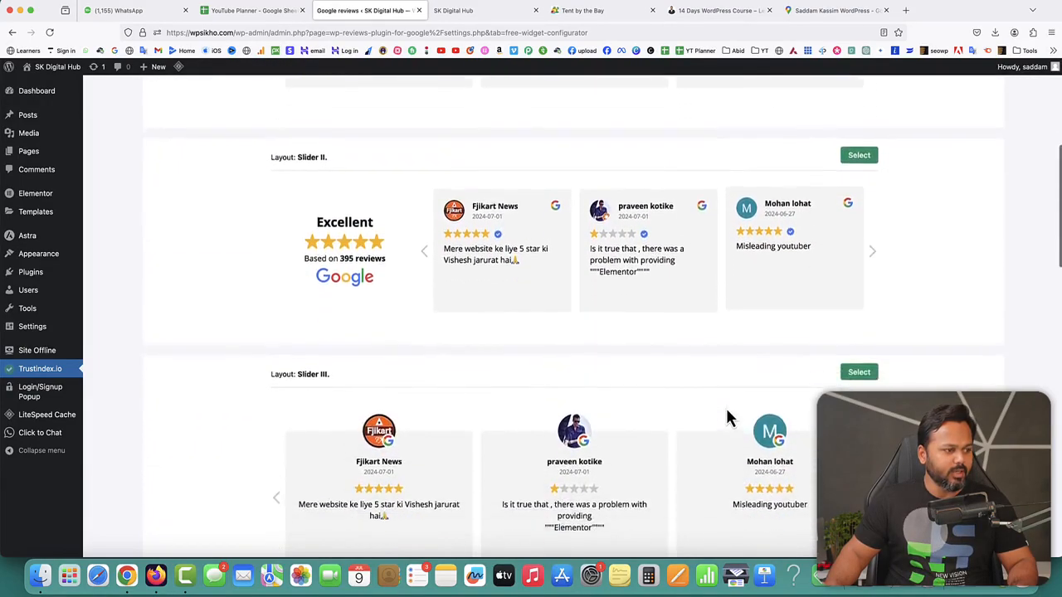
scroll(727, 348, "down", 3)
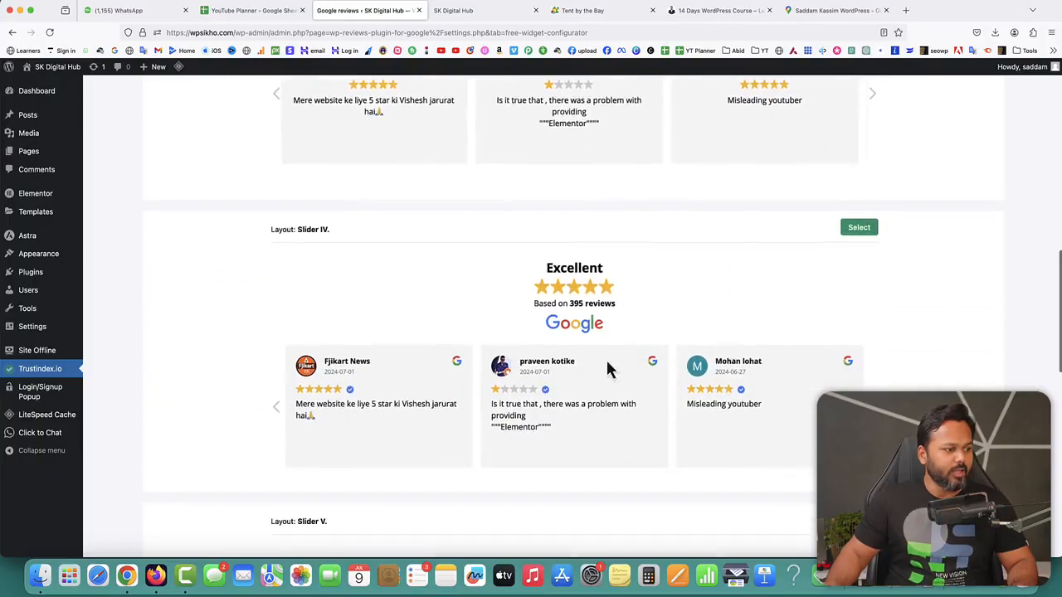
scroll(751, 386, "up", 7)
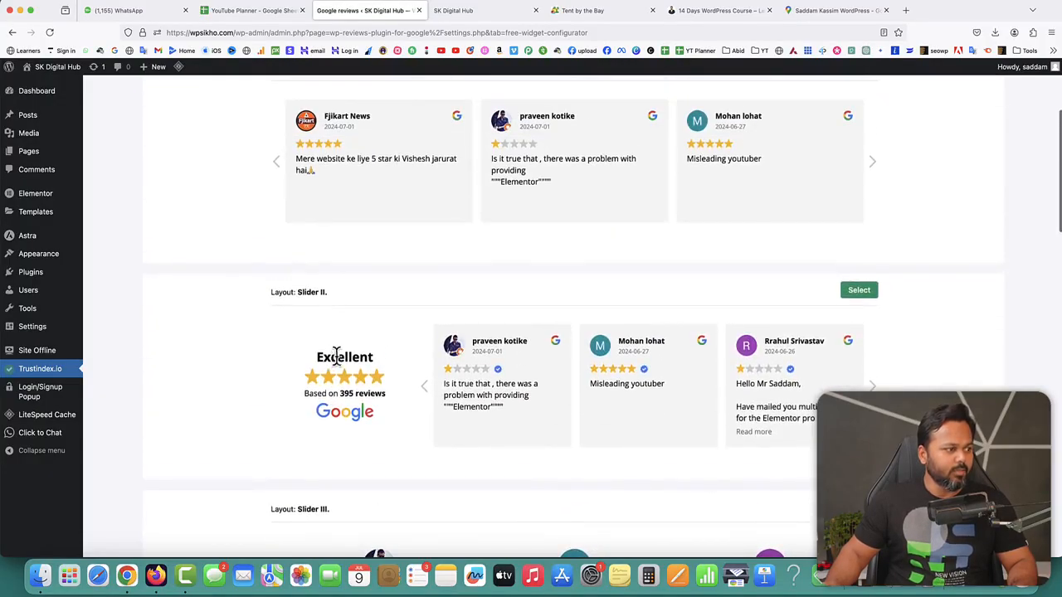
left_click(859, 291)
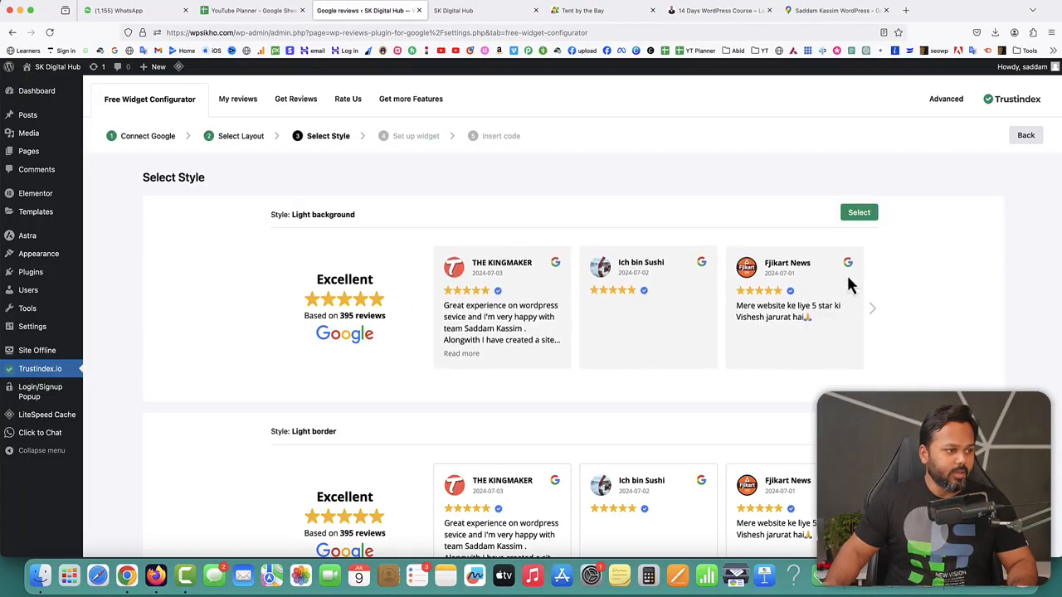
Compare the available styles for the slider and select the Drop shadow style
scroll(693, 315, "down", 2)
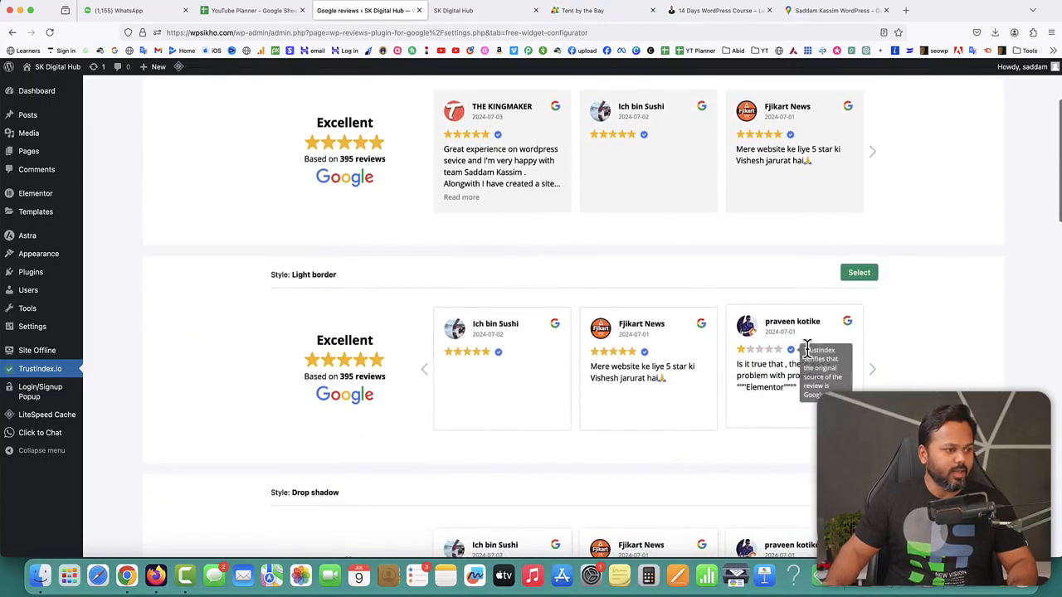
scroll(729, 365, "down", 3)
scroll(653, 371, "down", 1)
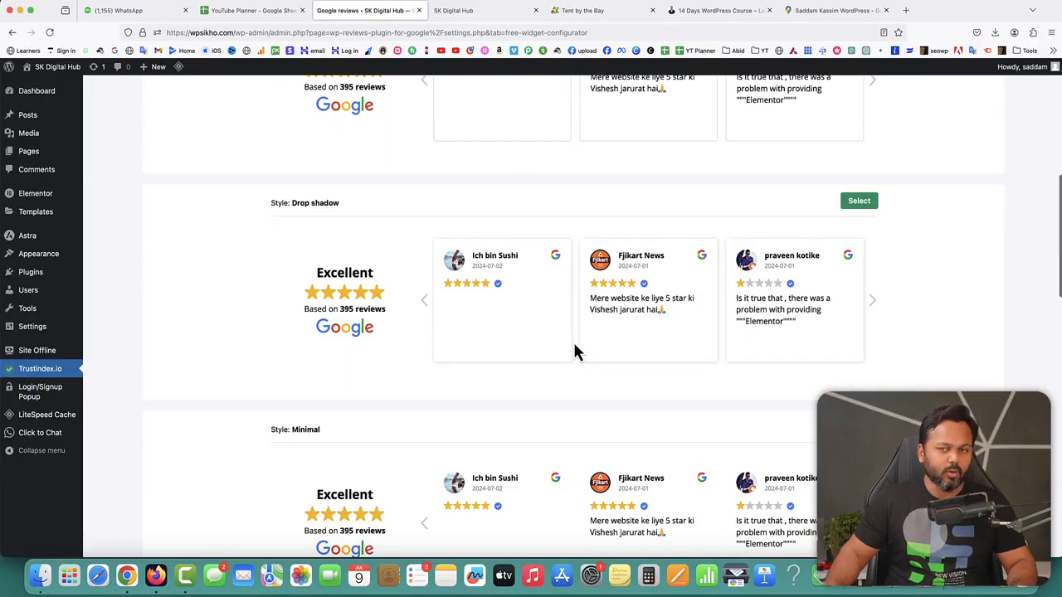
left_click(859, 202)
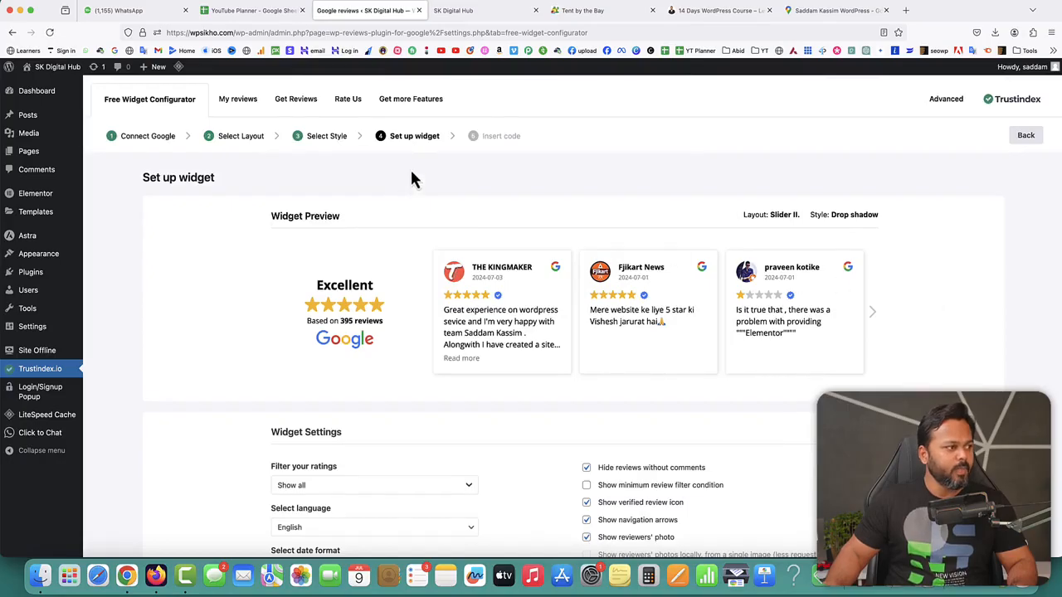
Filter the widget's ratings to four and five stars and set the date format to 9 July 2024
scroll(417, 230, "down", 4)
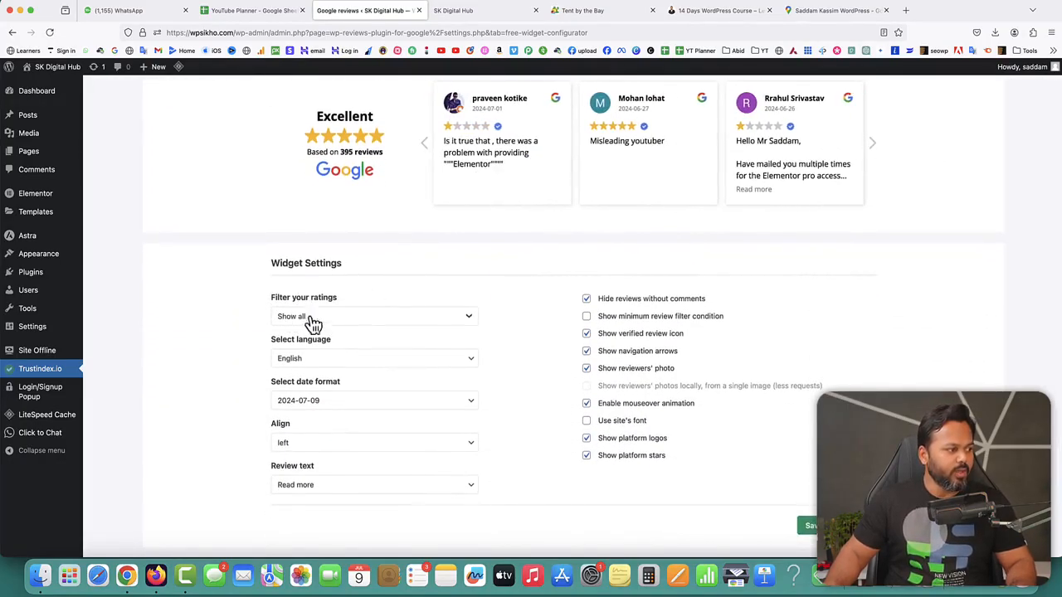
left_click(356, 319)
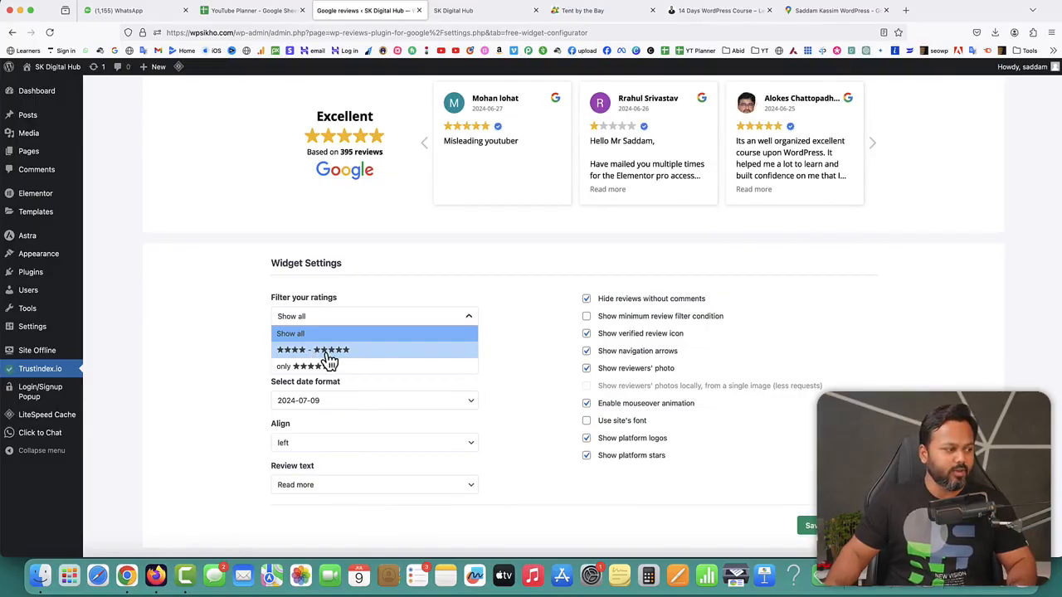
left_click(355, 352)
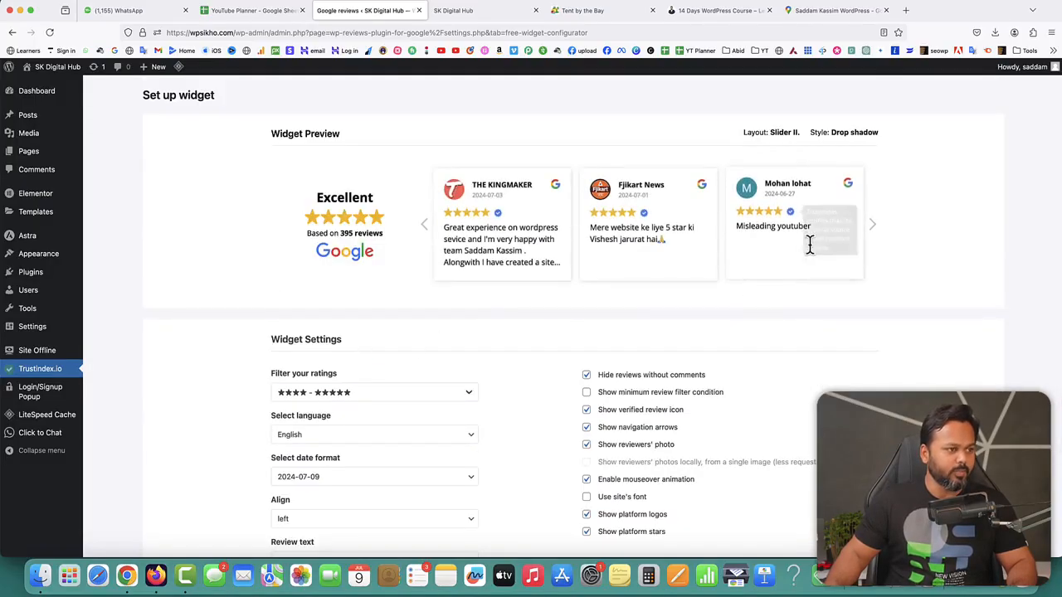
scroll(429, 368, "down", 3)
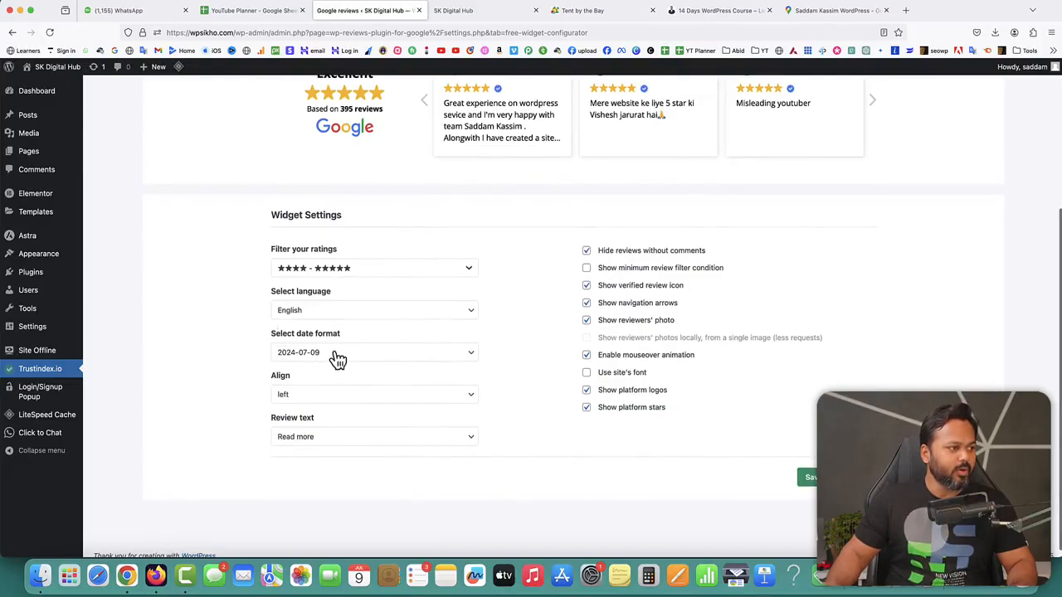
scroll(336, 357, "up", 2)
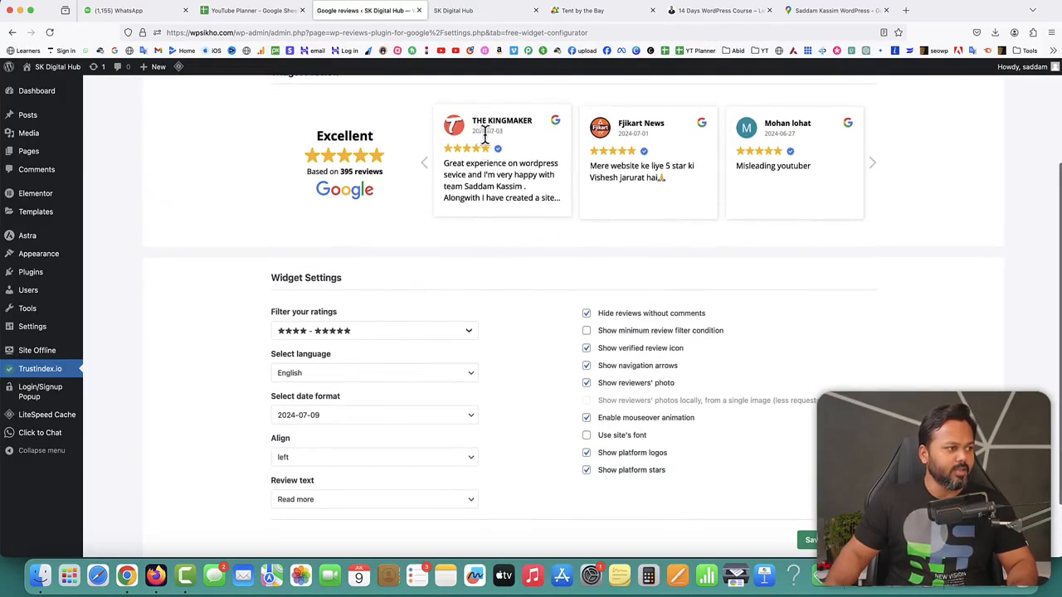
left_click(304, 415)
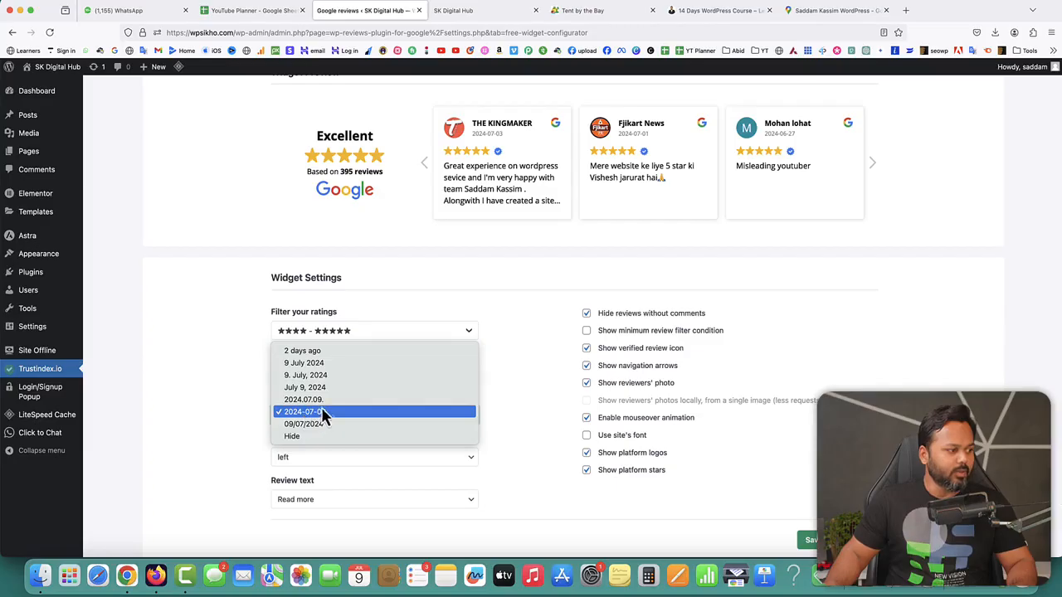
left_click(311, 366)
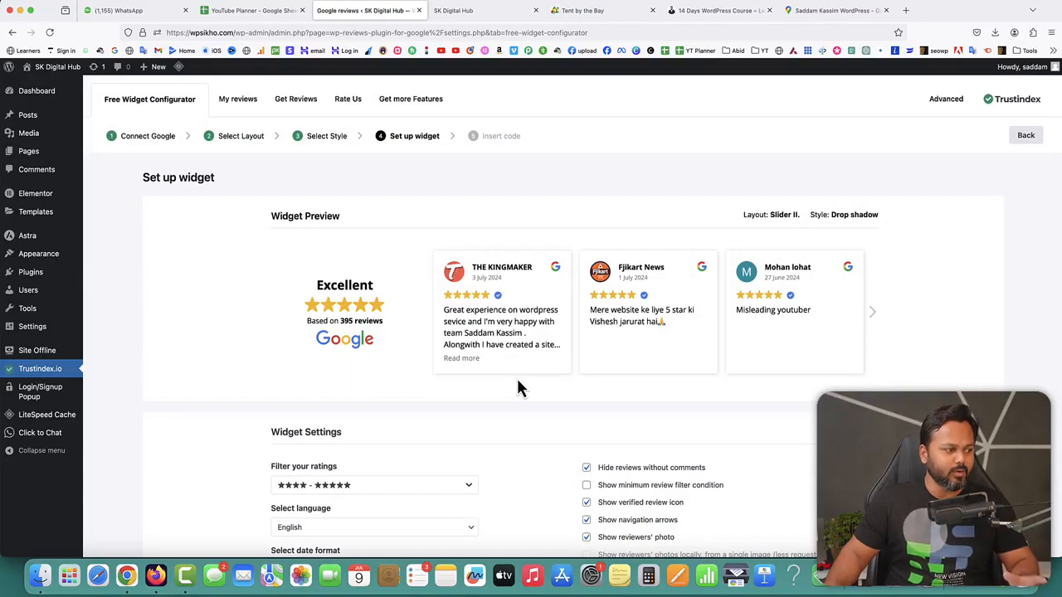
Check the remaining display options against the widget preview, then save the settings and copy the shortcode [trustindex no-registration=google]
scroll(517, 381, "down", 5)
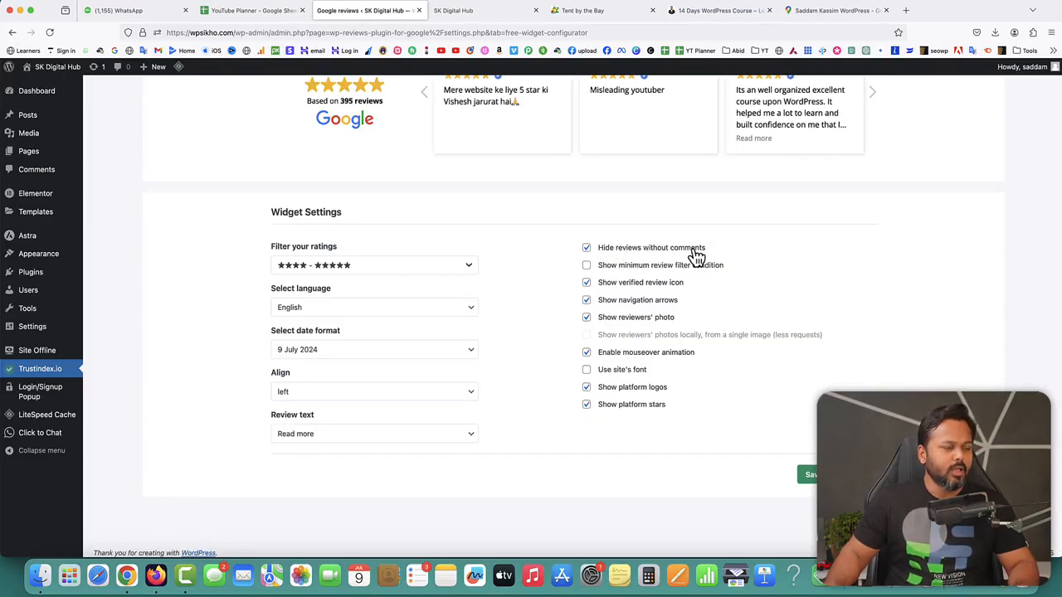
scroll(784, 282, "up", 2)
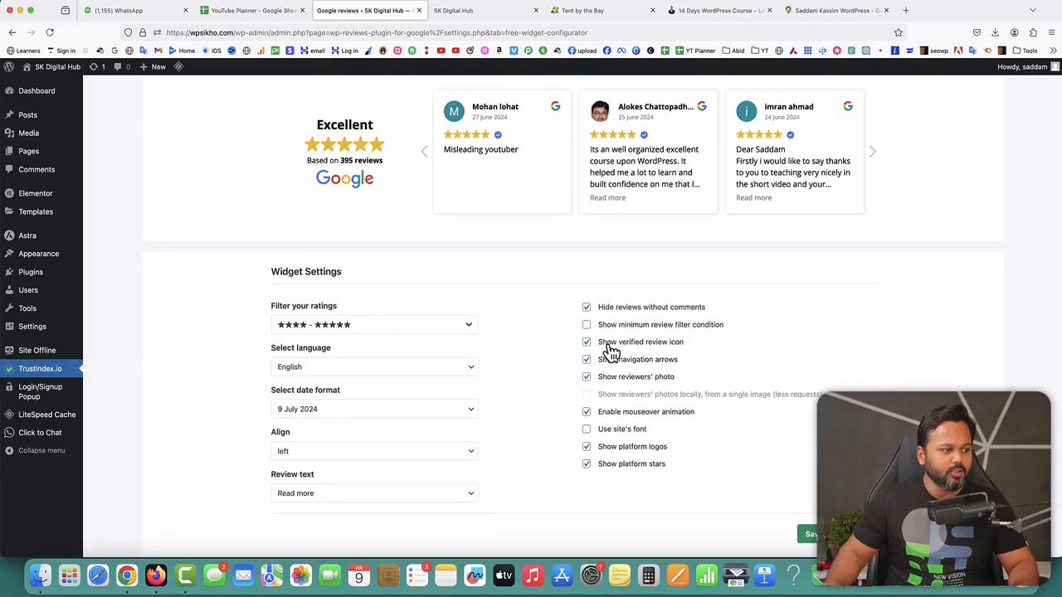
scroll(662, 352, "up", 1)
mouse_move(645, 167)
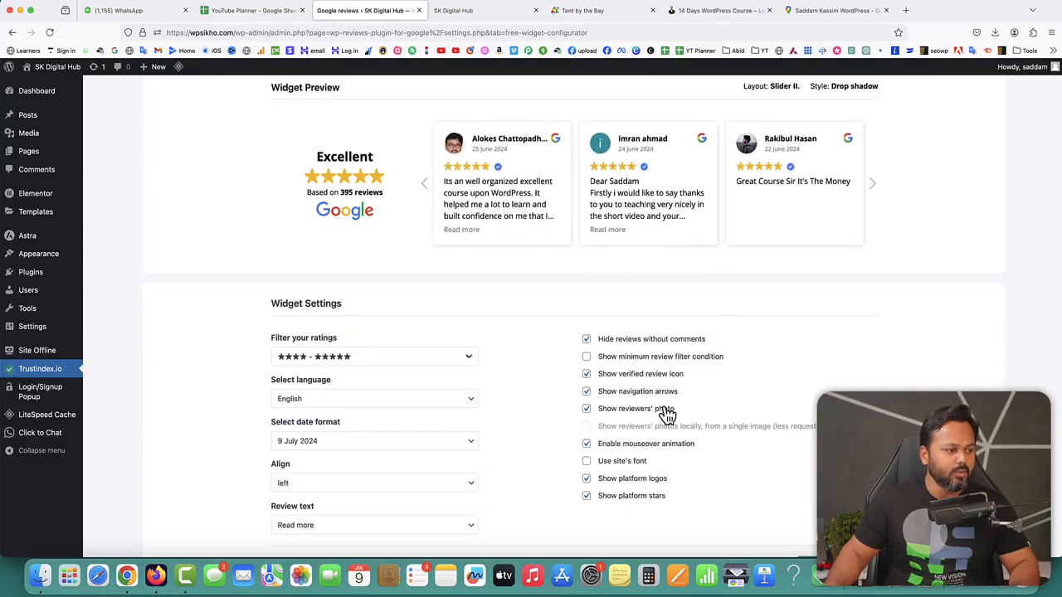
scroll(731, 389, "up", 3)
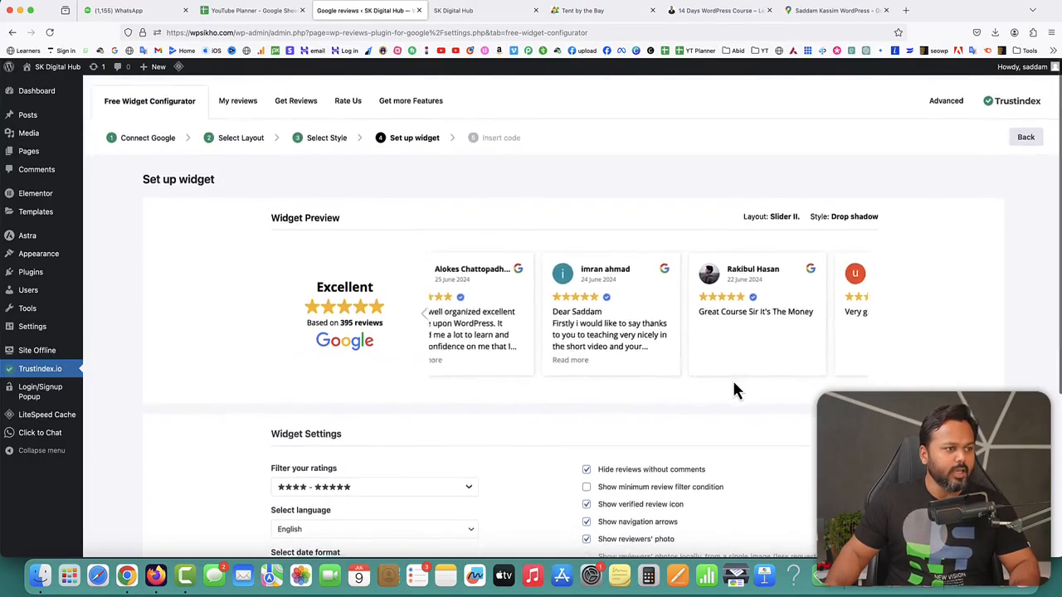
scroll(728, 386, "down", 5)
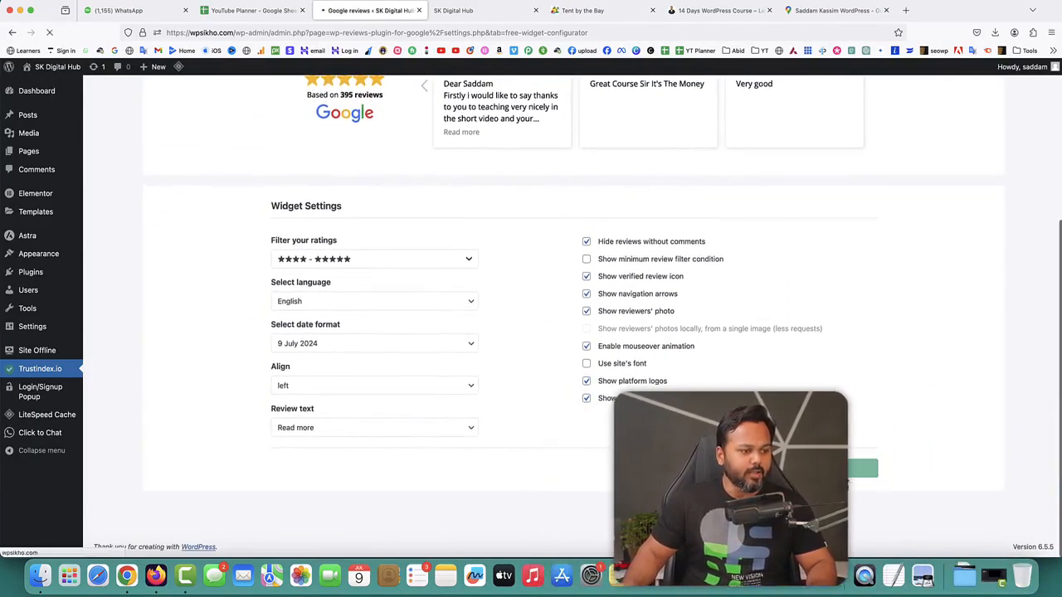
left_click(841, 476)
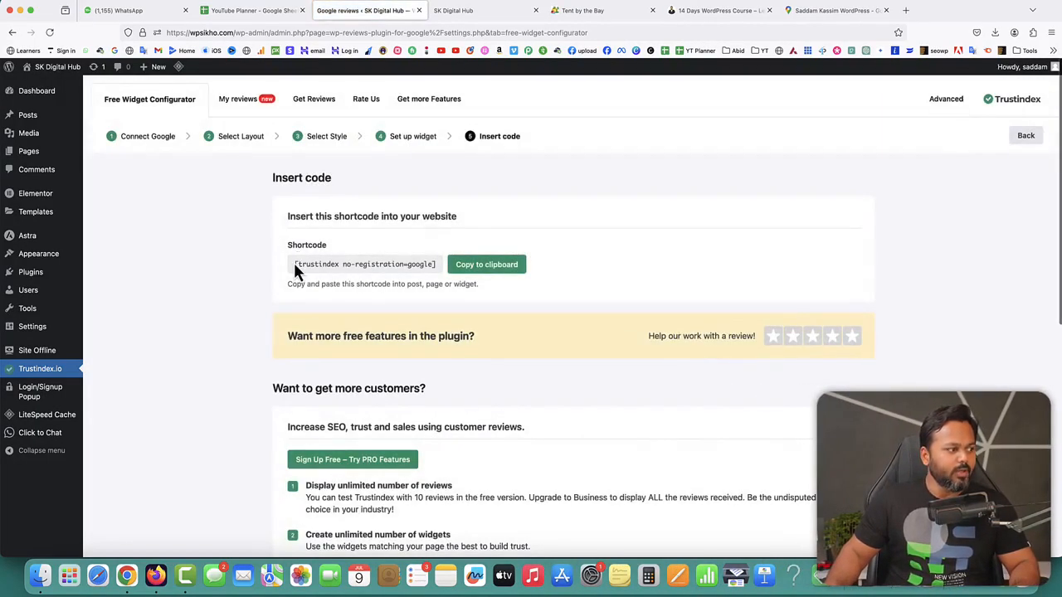
left_click(491, 272)
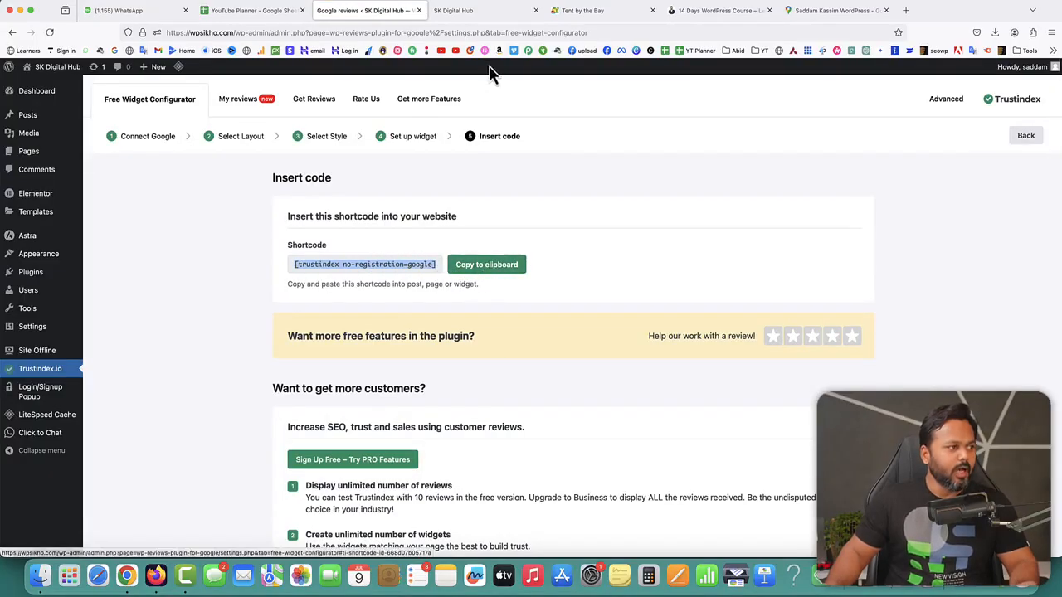
Open the SK Digital Hub home page in Elementor and add a Shortcode widget between the logo carousel and the testimonials
left_click(488, 11)
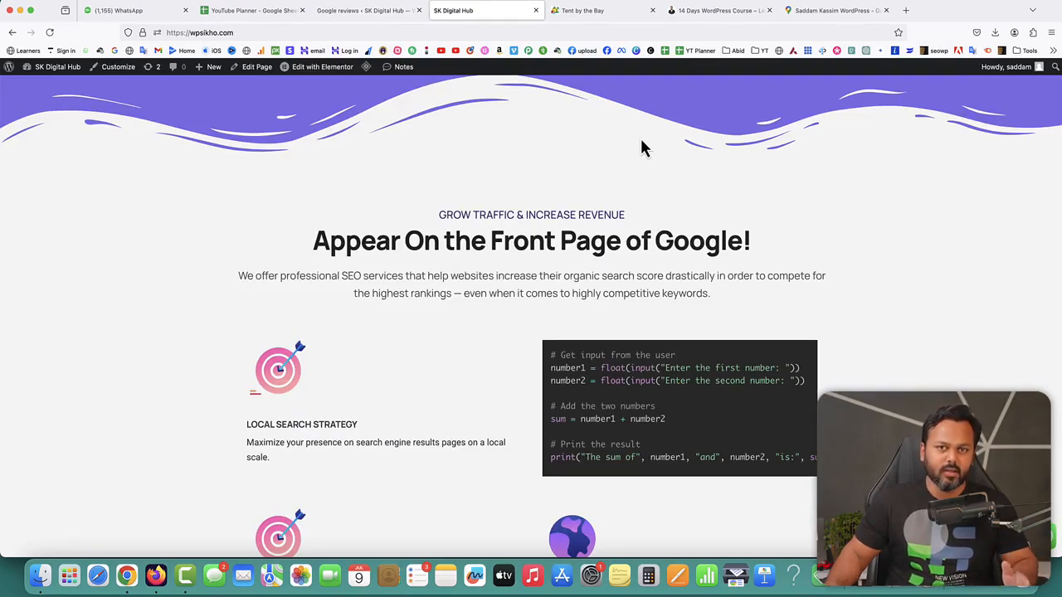
left_click(315, 70)
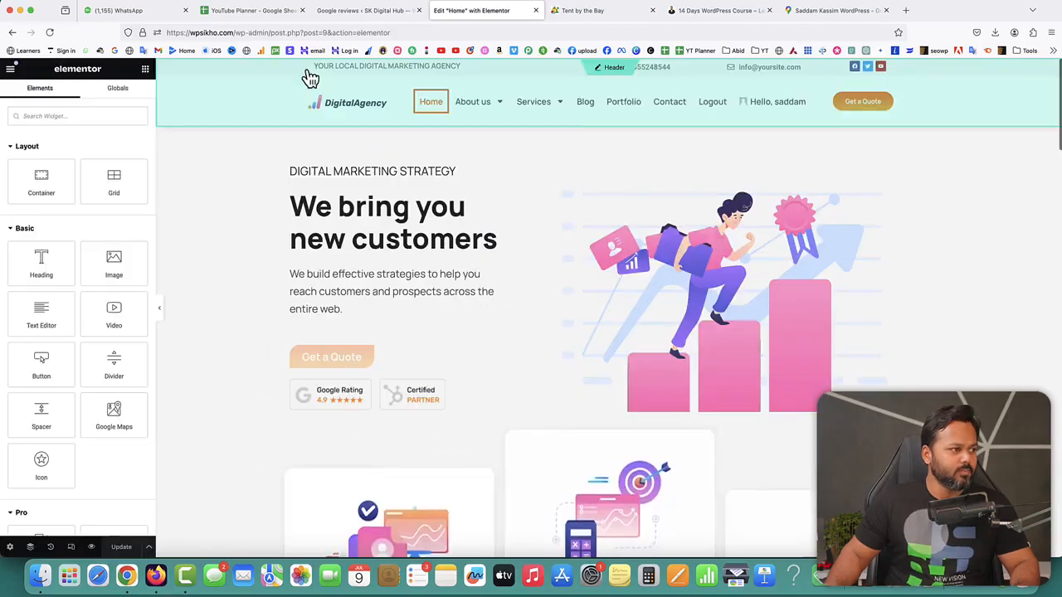
scroll(612, 209, "down", 5)
scroll(612, 200, "down", 15)
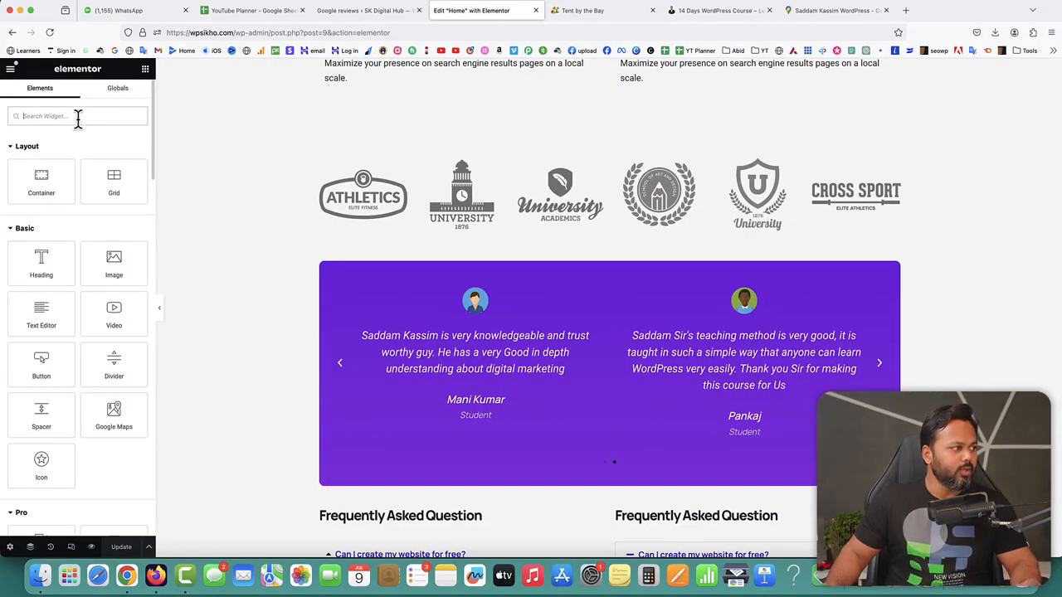
type("short")
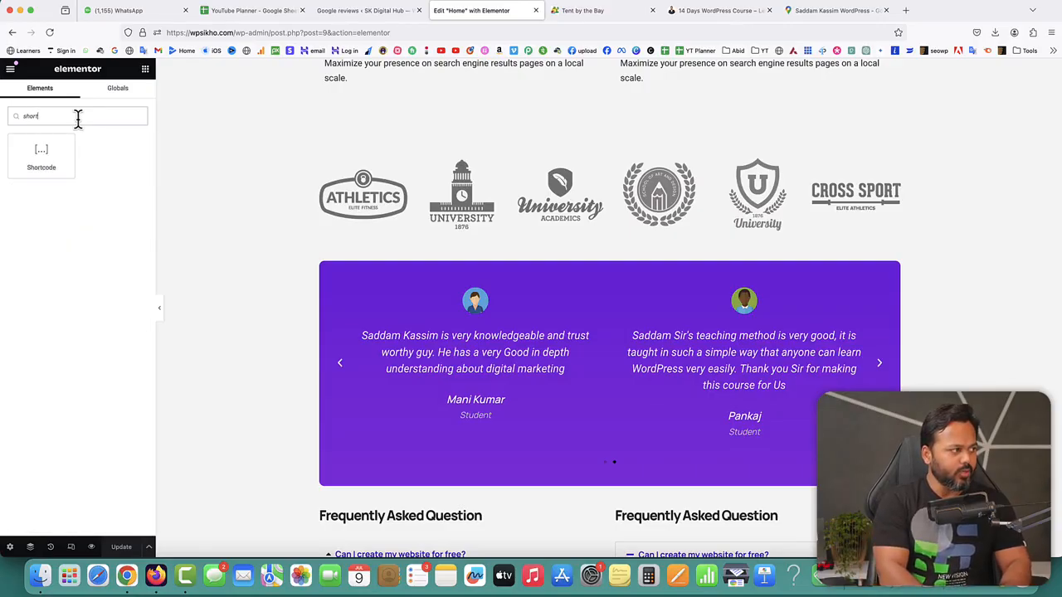
left_click_drag(42, 155, 558, 234)
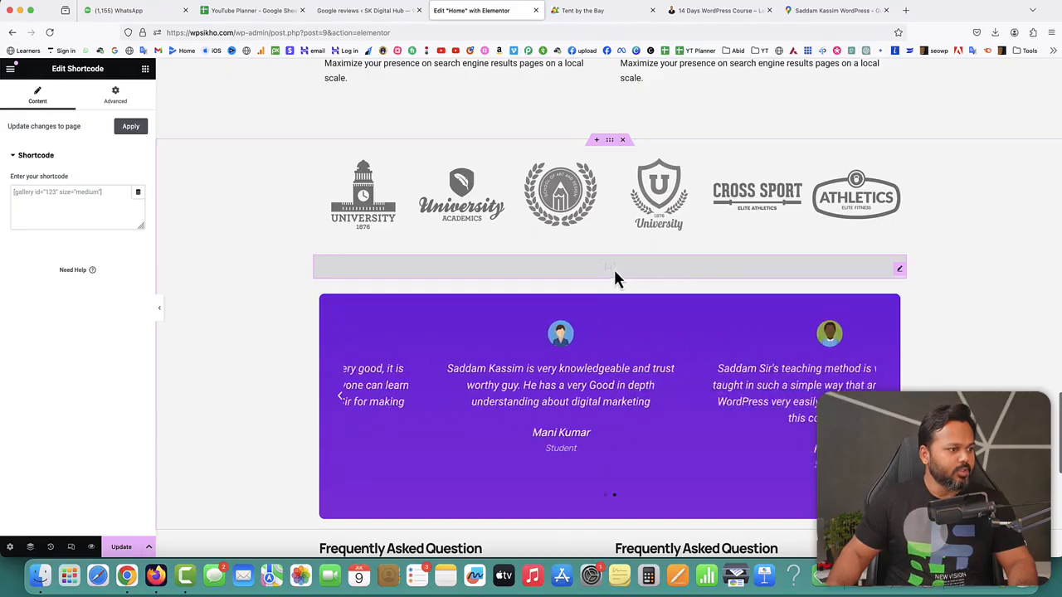
Paste the shortcode [trustindex no-registration=google] into the new Shortcode widget and apply it to the page
left_click(53, 203)
key("super+v")
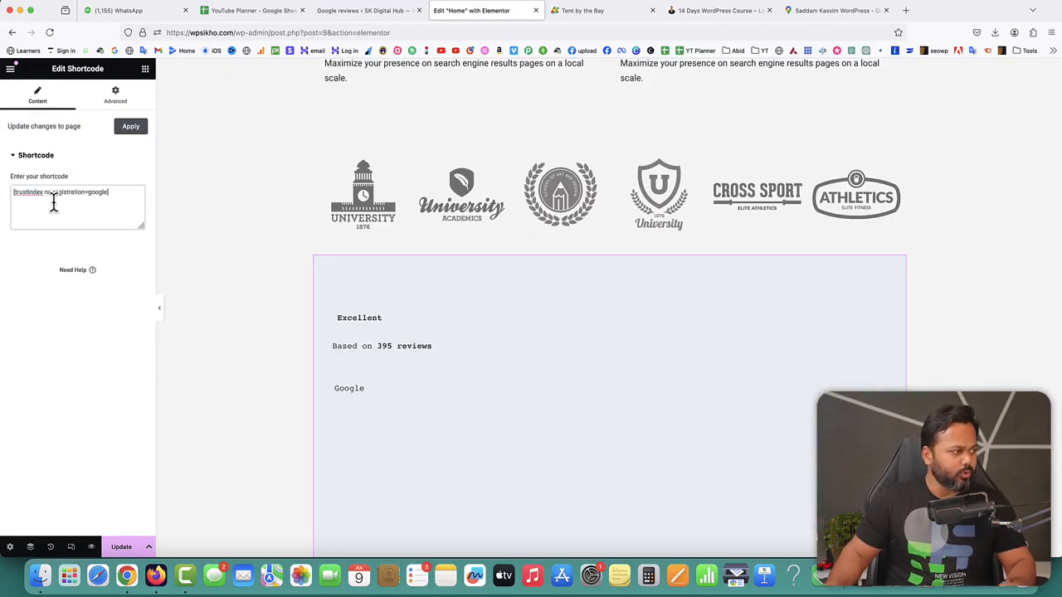
left_click(130, 130)
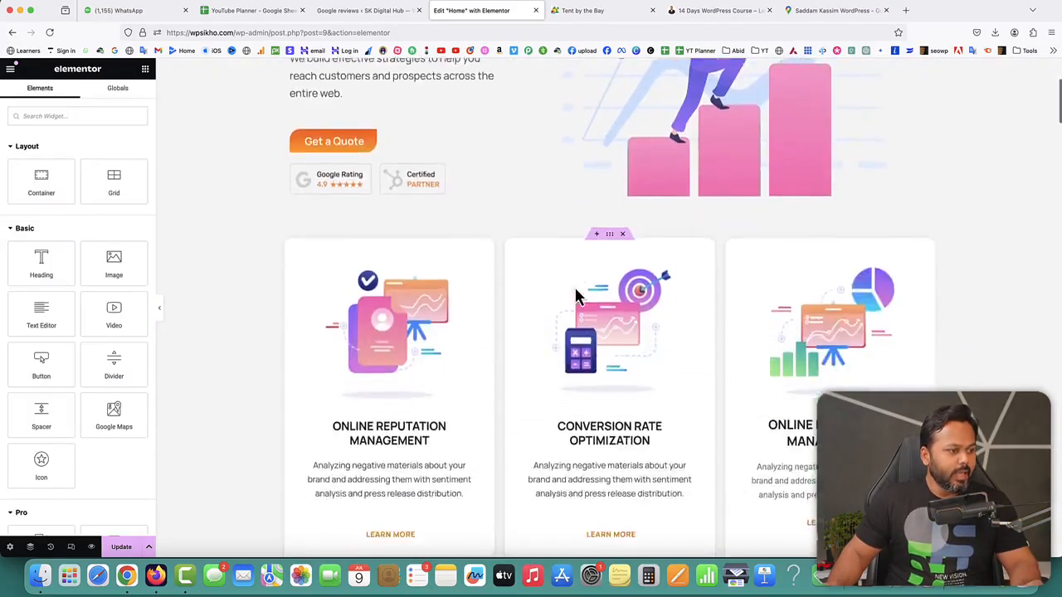
Check the inserted reviews block below the logo carousel, update the home page and reload the editor
scroll(574, 299, "down", 15)
scroll(575, 296, "down", 10)
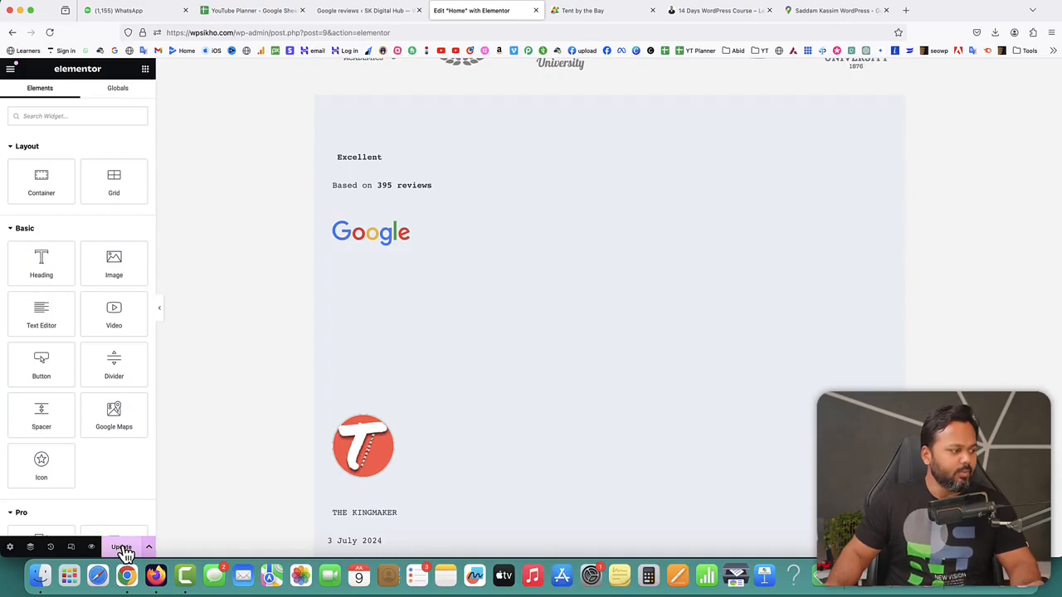
left_click(51, 32)
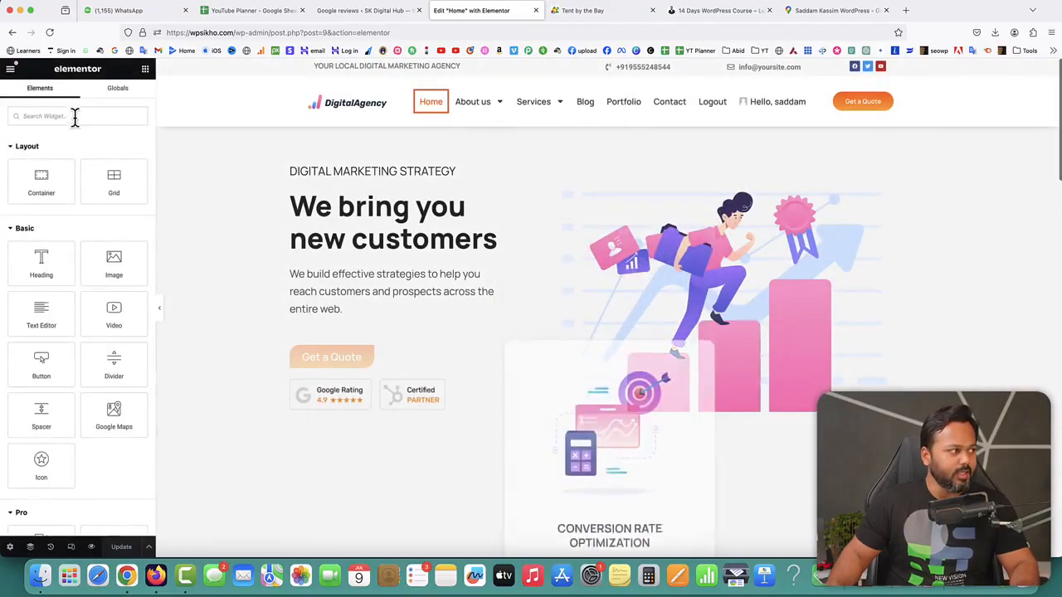
Open the live view of the home page in a new tab and return the editor to its widget list
left_click(12, 69)
right_click(52, 295)
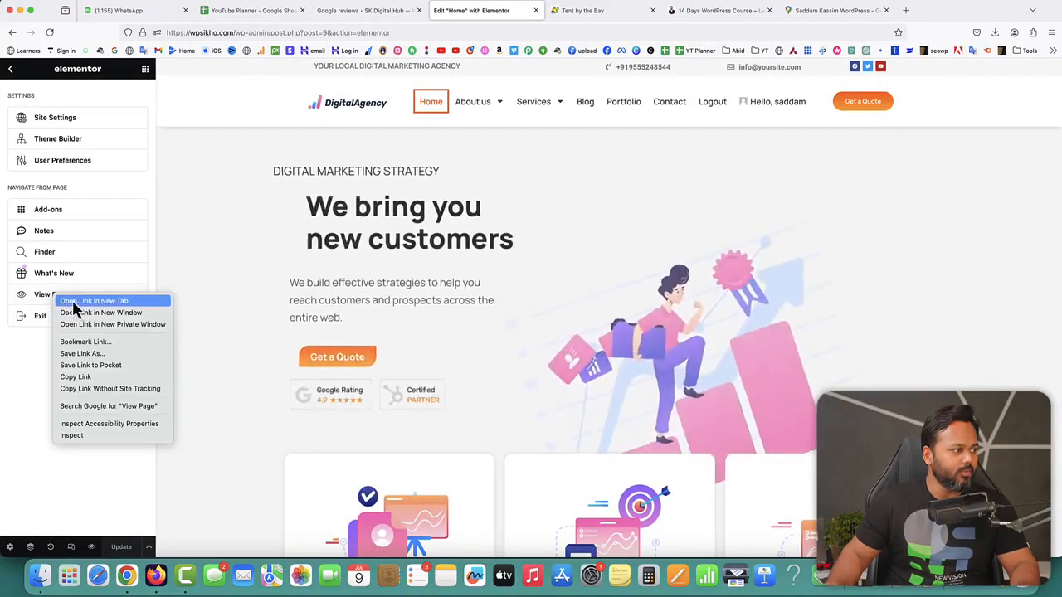
left_click(186, 301)
left_click(10, 70)
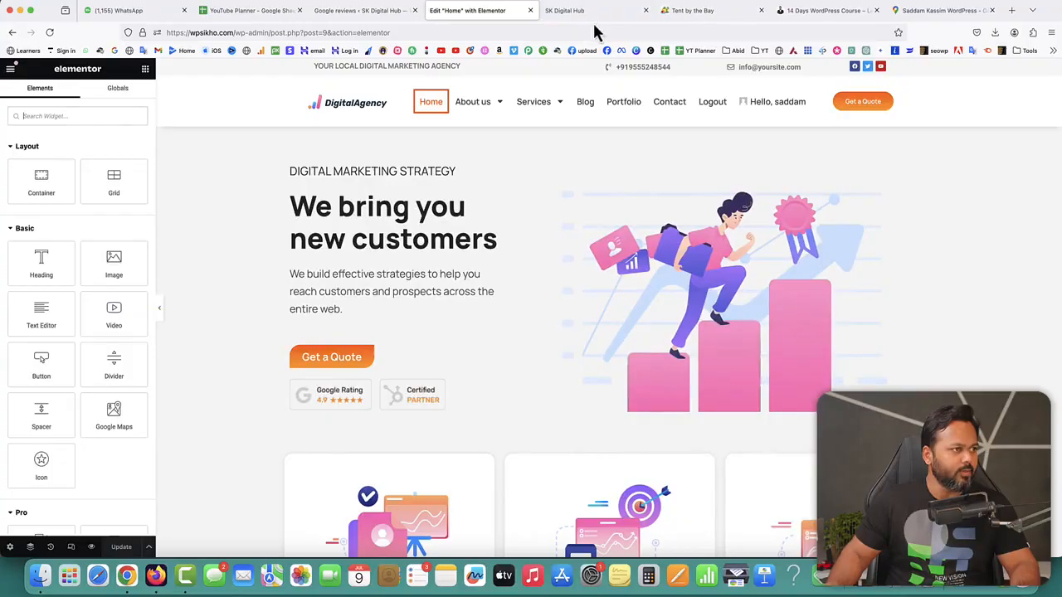
Switch to the live SK Digital Hub home page and check the Google rating summary and review count below the logo carousel
left_click(581, 9)
scroll(635, 207, "down", 3)
scroll(637, 213, "down", 20)
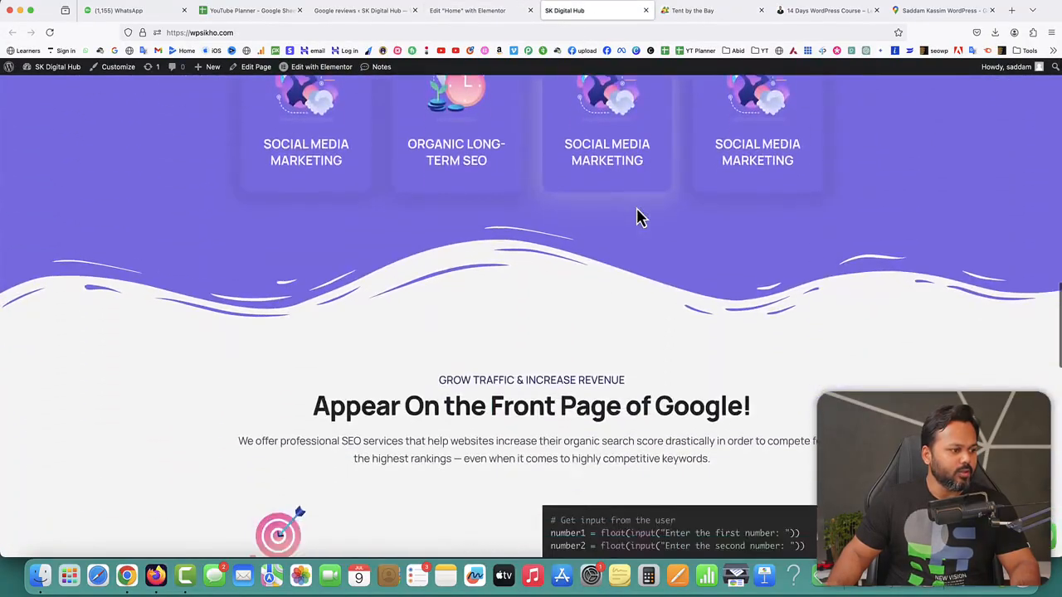
scroll(635, 205, "up", 2)
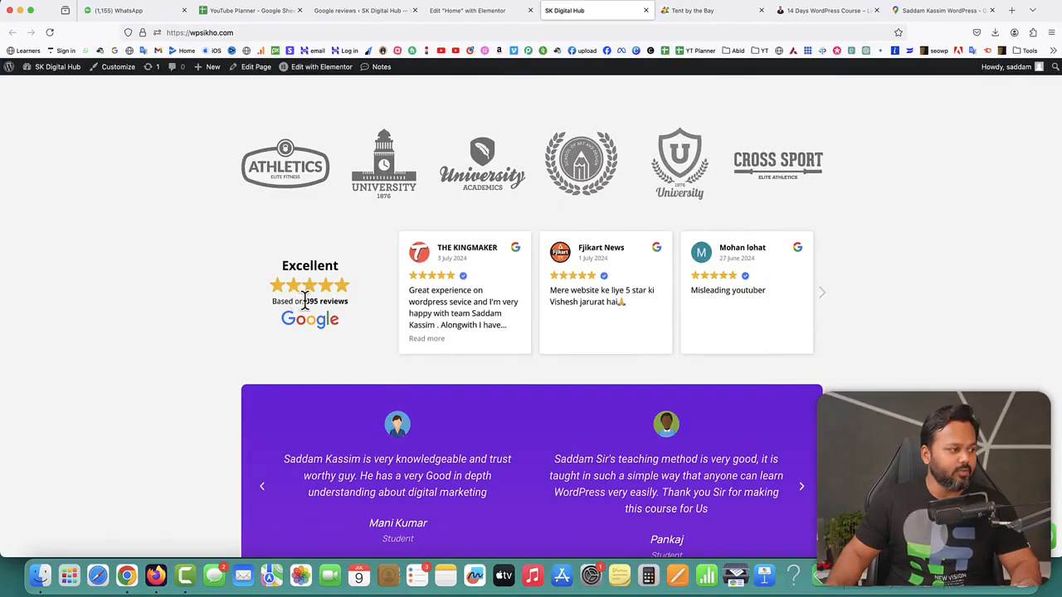
left_click_drag(320, 300, 332, 302)
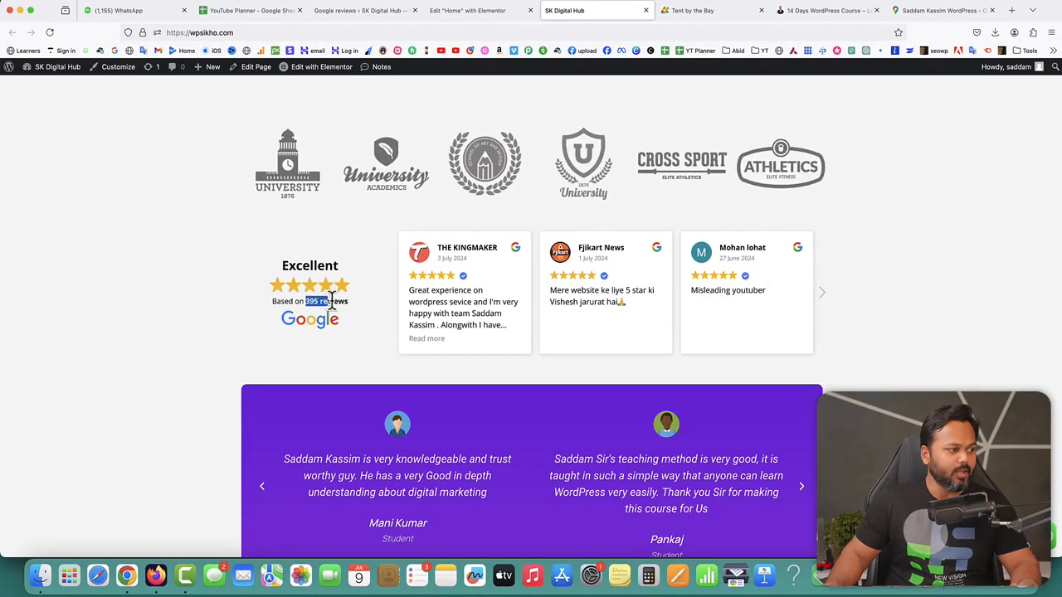
Browse the Google reviews slider forward and backward on the live home page and read the review cards
left_click(821, 299)
left_click(821, 297)
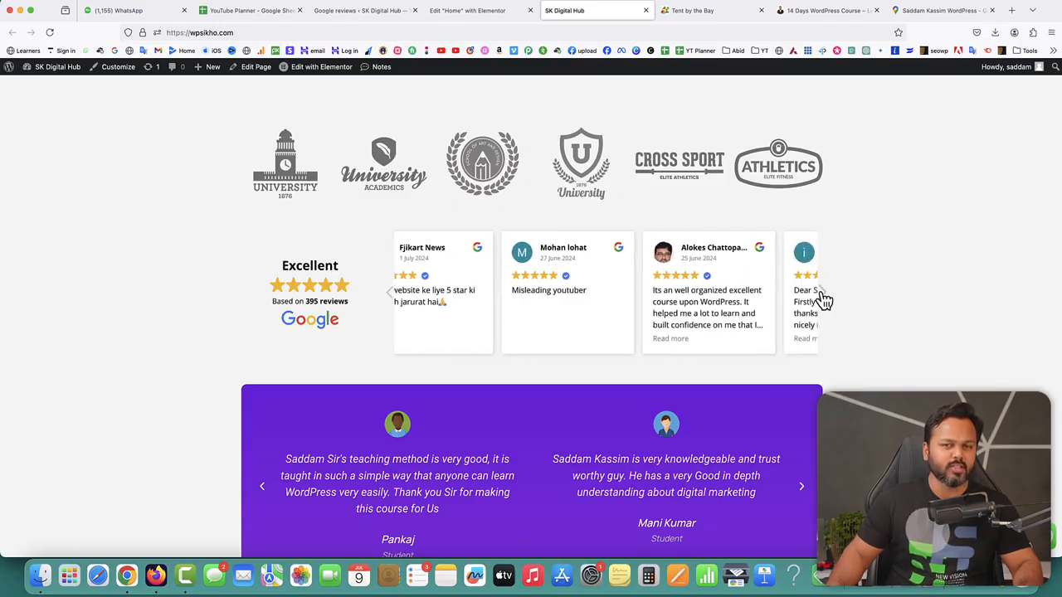
left_click(392, 297)
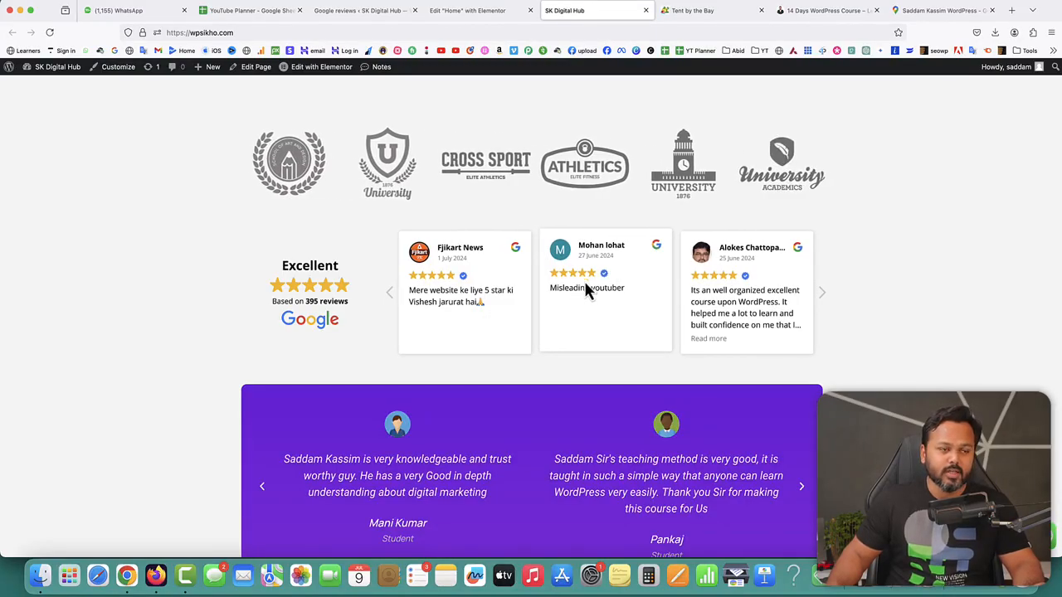
left_click_drag(585, 287, 626, 286)
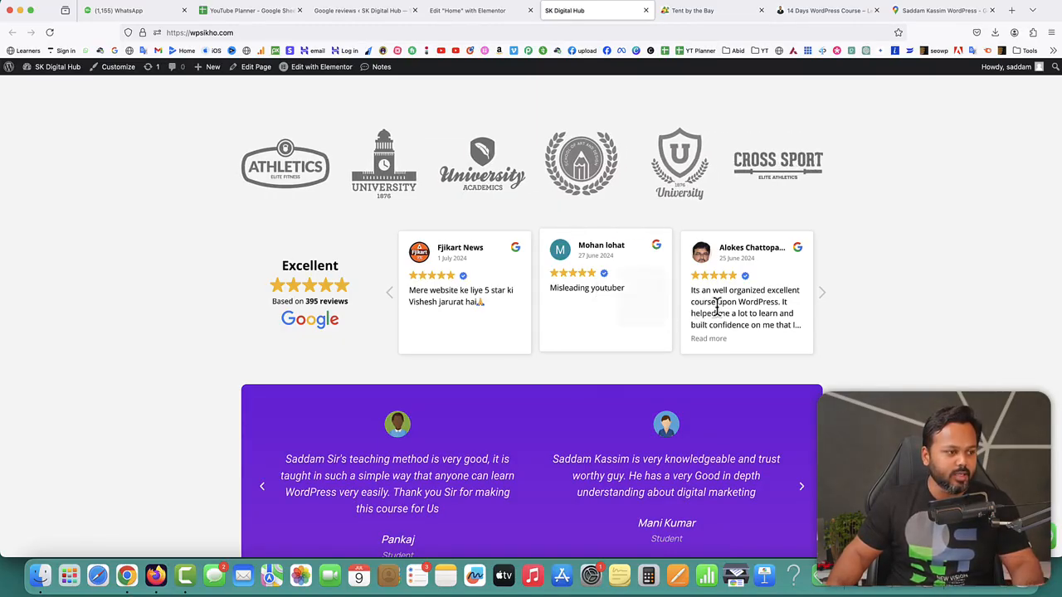
left_click(822, 298)
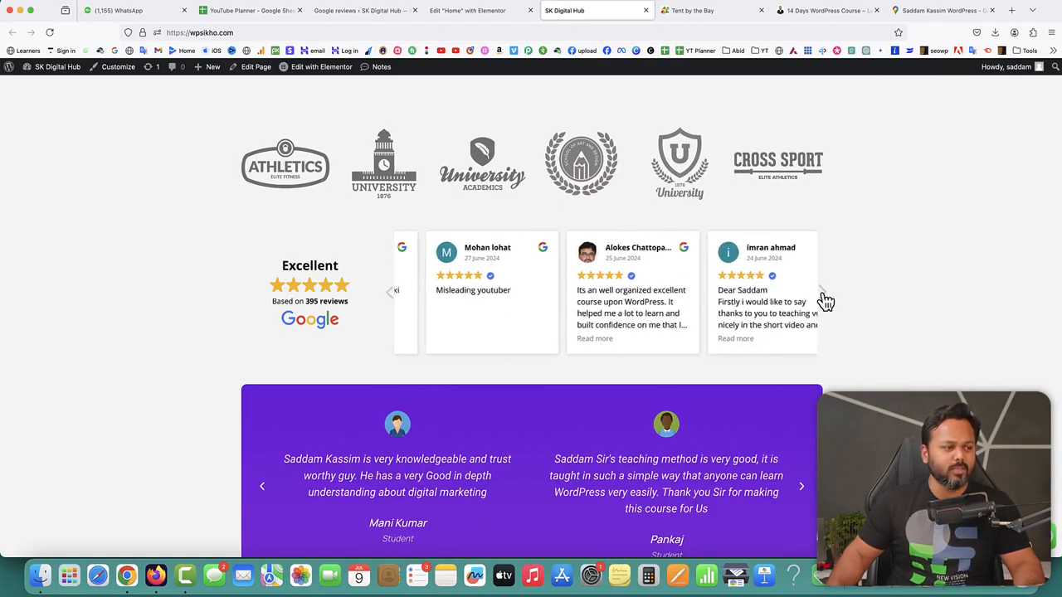
left_click(822, 299)
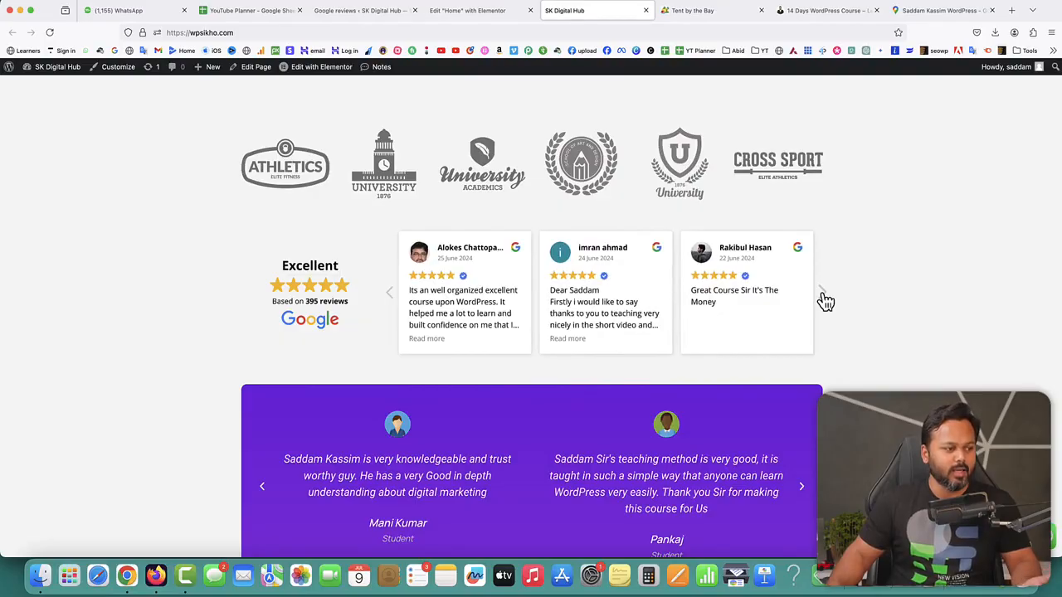
left_click(822, 299)
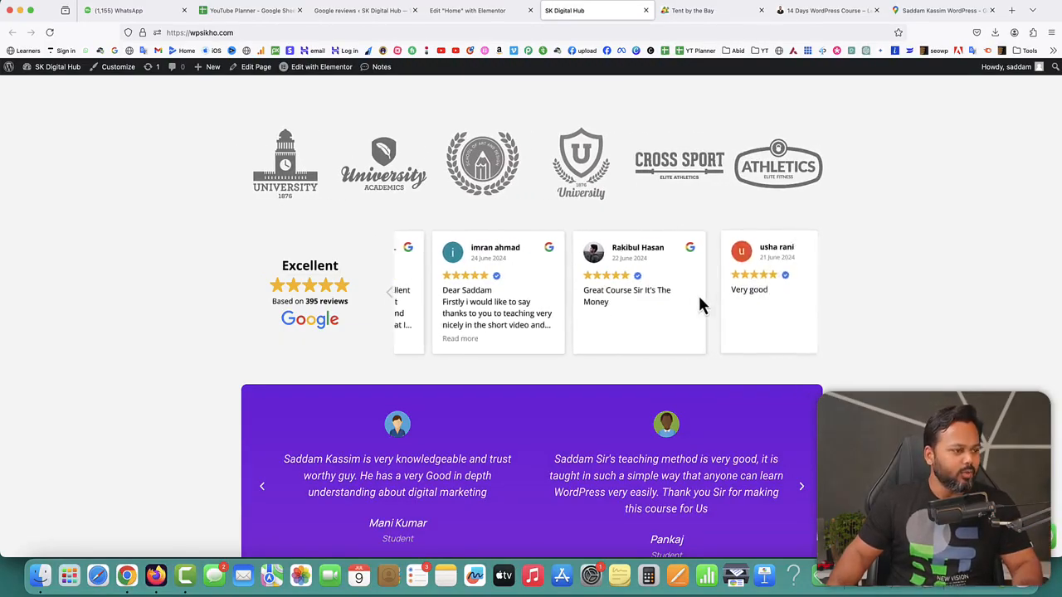
left_click(389, 294)
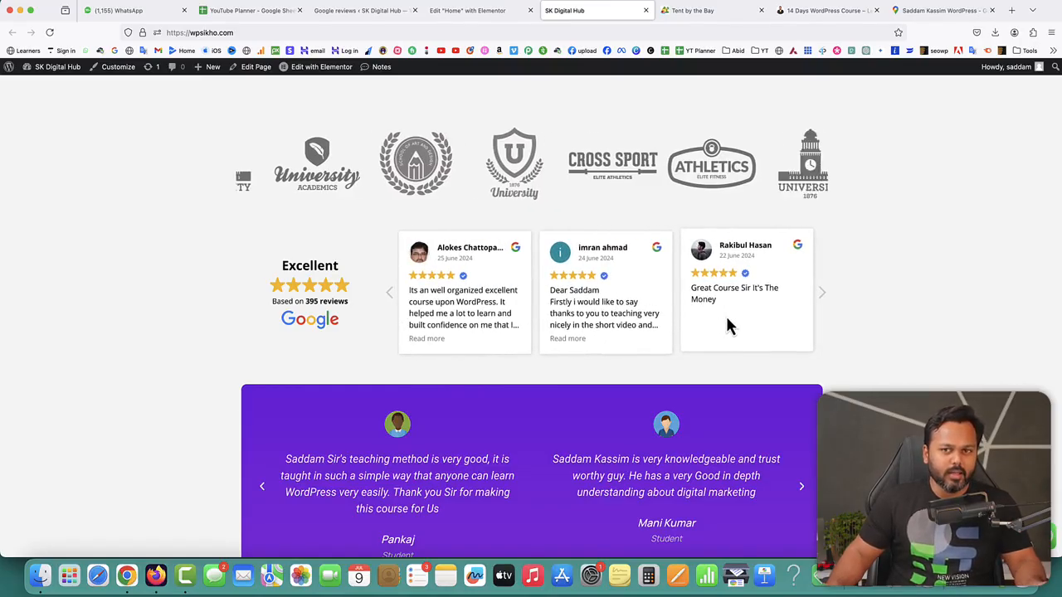